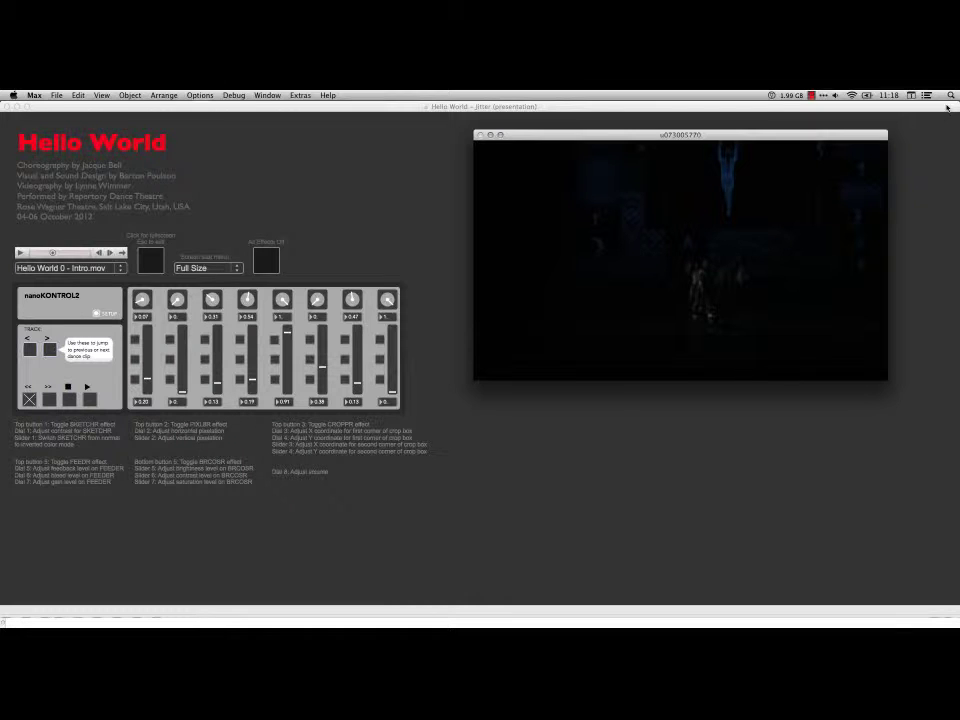
# Step: Review the Hello World – Jitter patcher, Max Runtime, nine video clips, standalone app and the Dropbox copy
pyautogui.press('super+Tab')
pyautogui.press('super+Tab')
pyautogui.press('super+Tab')
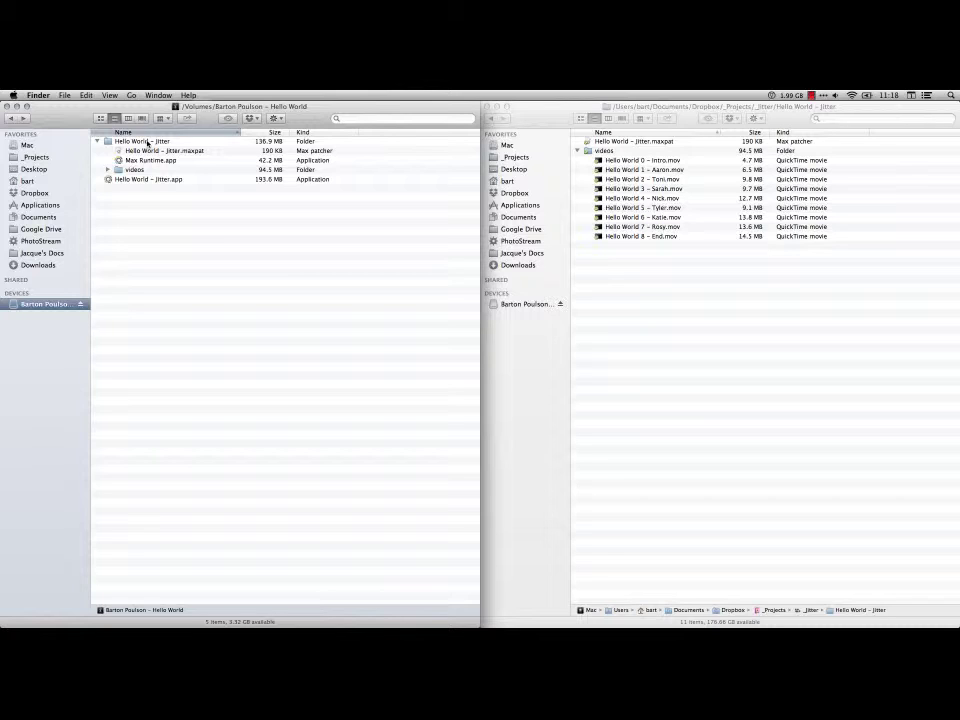
pyautogui.click(141, 152)
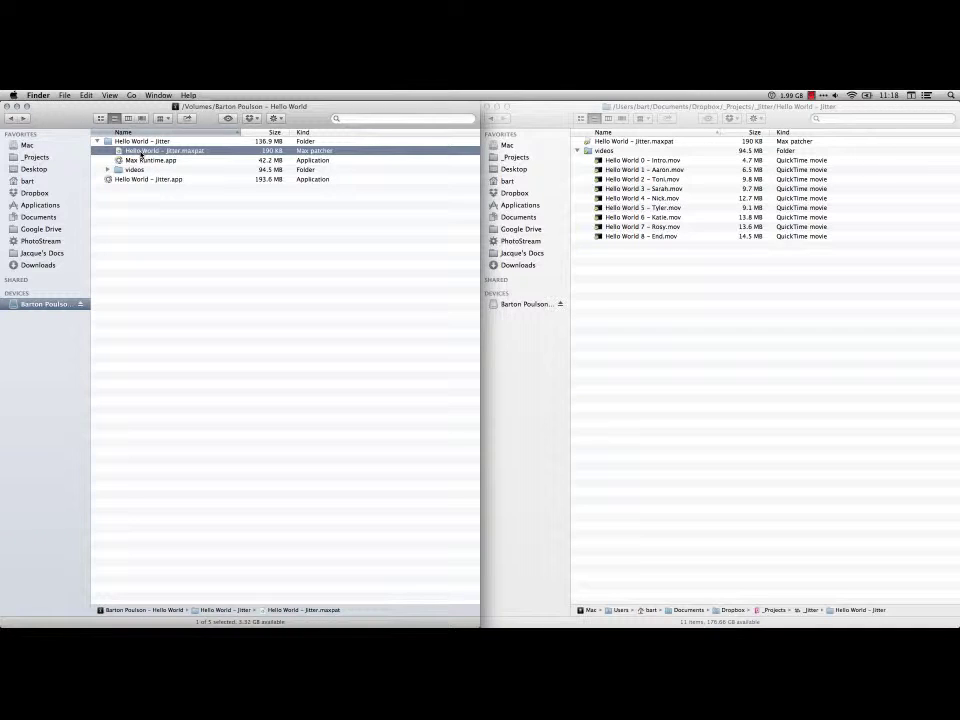
pyautogui.click(147, 164)
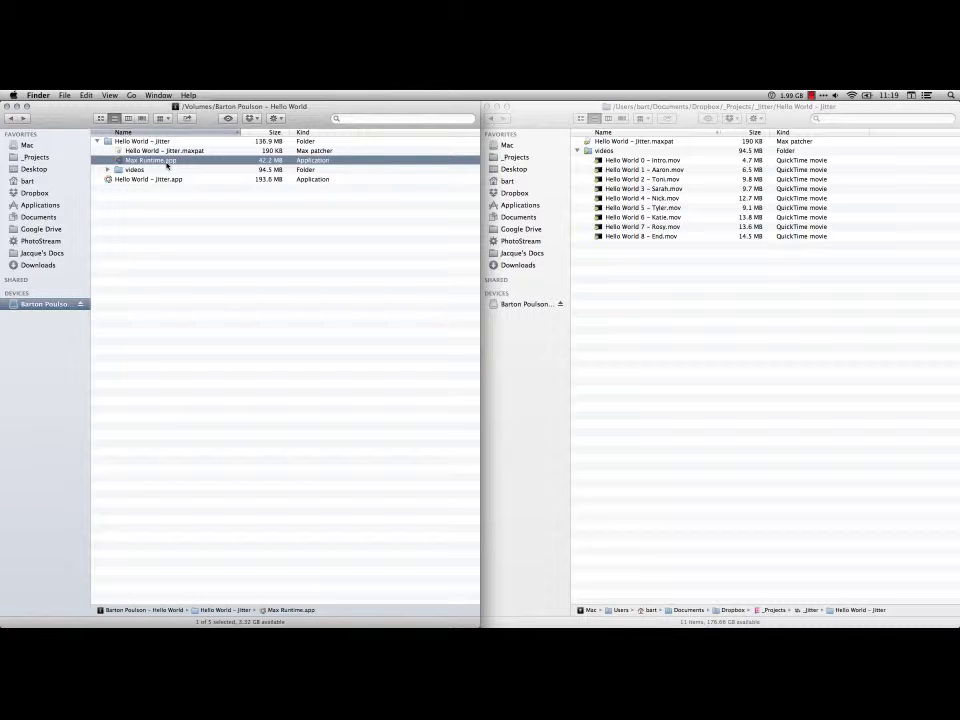
pyautogui.click(109, 170)
pyautogui.click(109, 170)
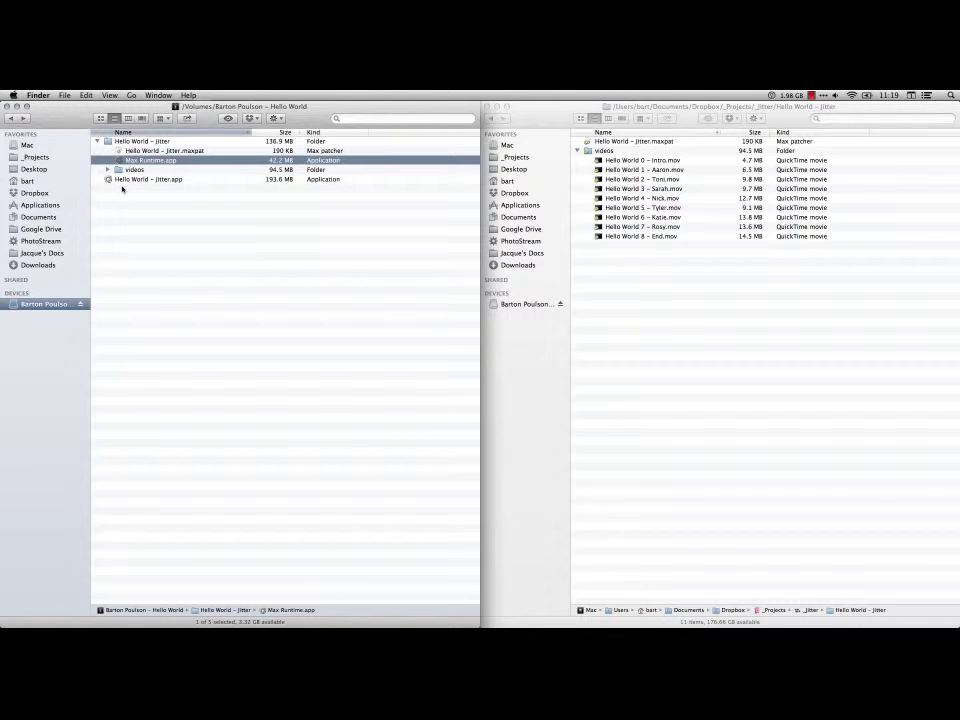
pyautogui.click(136, 180)
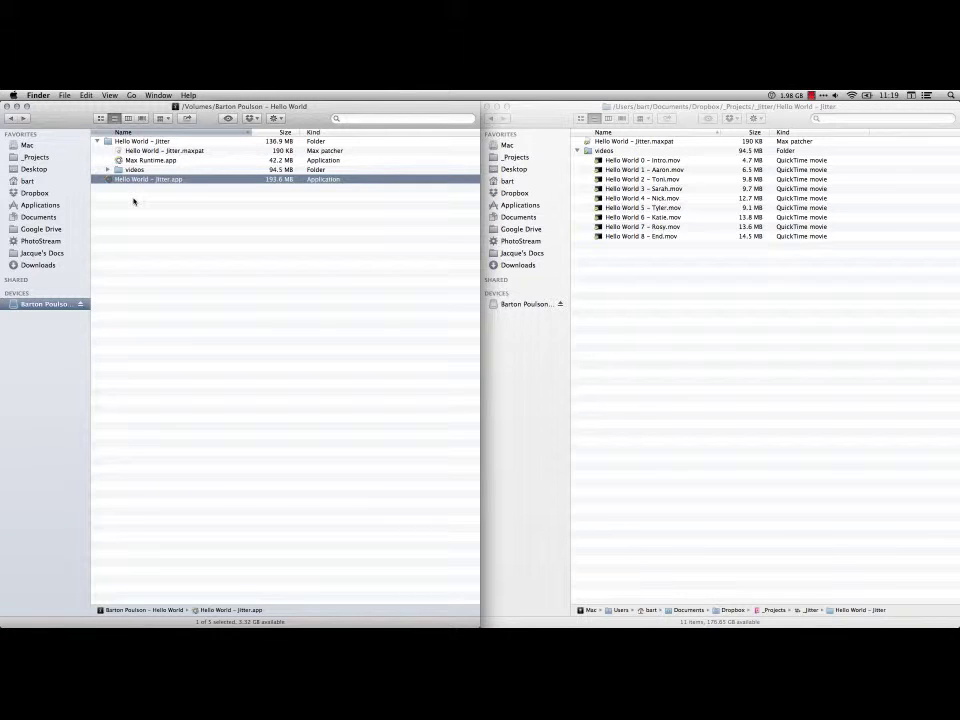
pyautogui.click(643, 292)
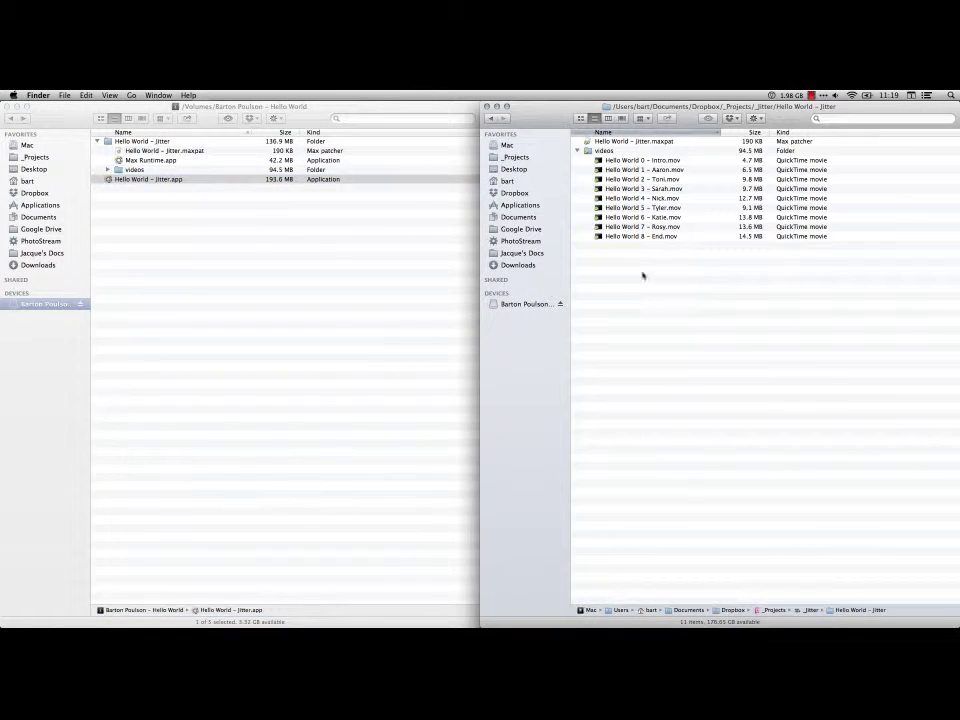
pyautogui.click(652, 142)
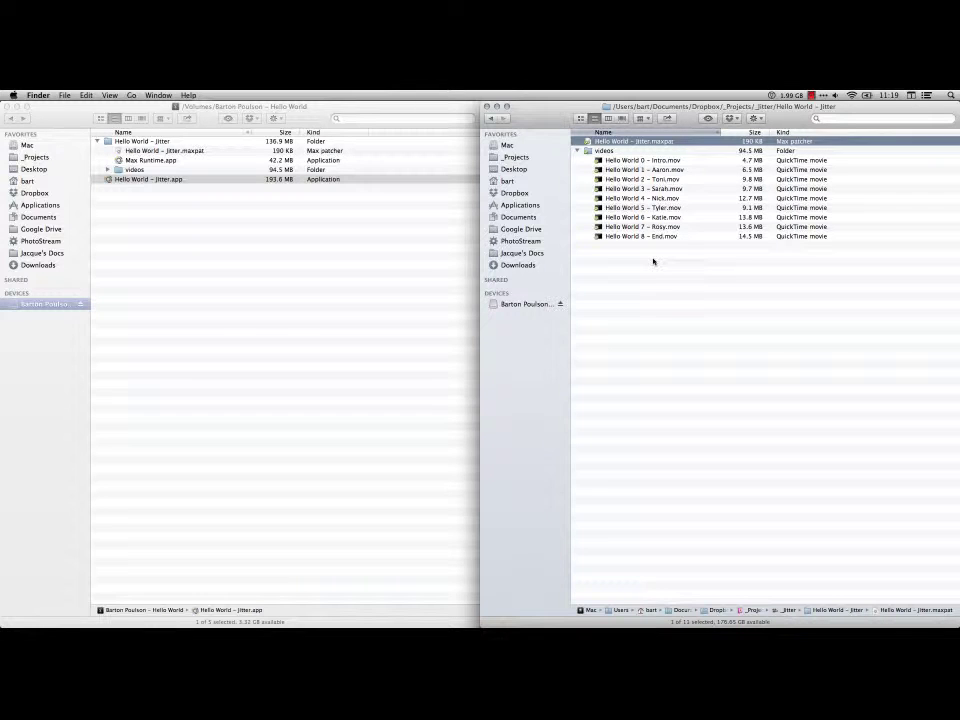
# Step: Back in Max, pick Hello World 0 - Intro.mov from the dance clip menu, play it briefly, then stop
pyautogui.press('cmd+Tab')
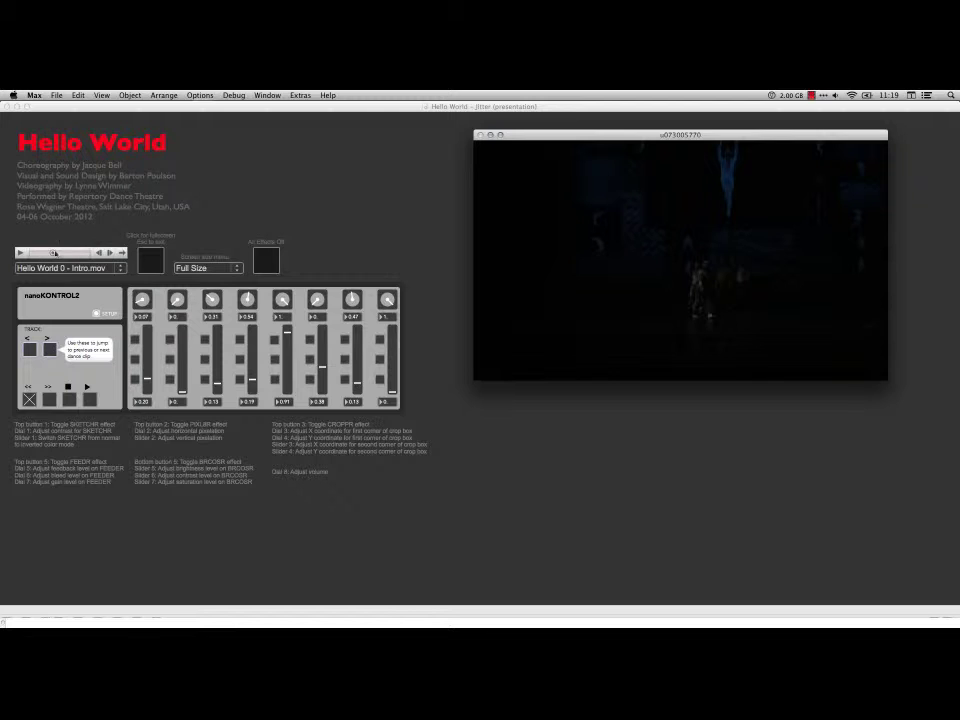
pyautogui.click(113, 269)
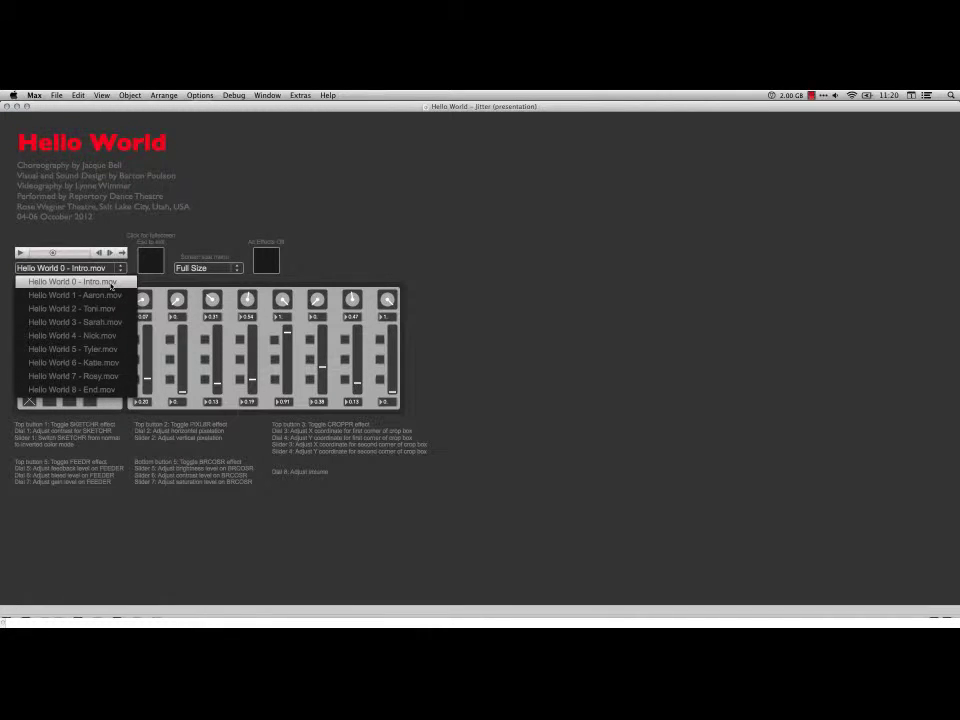
pyautogui.click(112, 285)
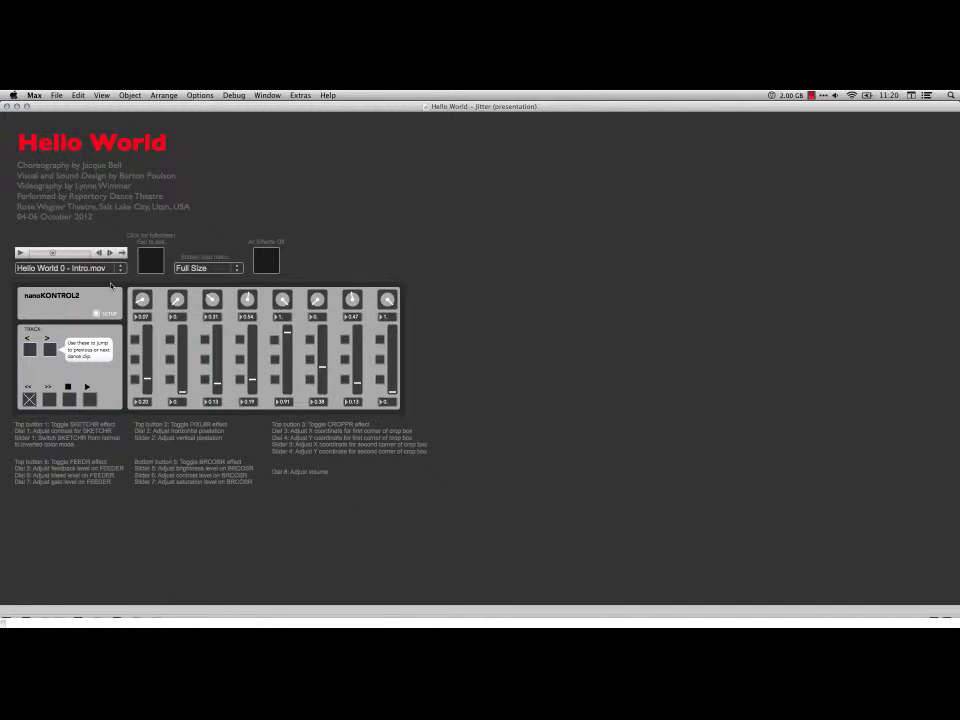
pyautogui.click(20, 253)
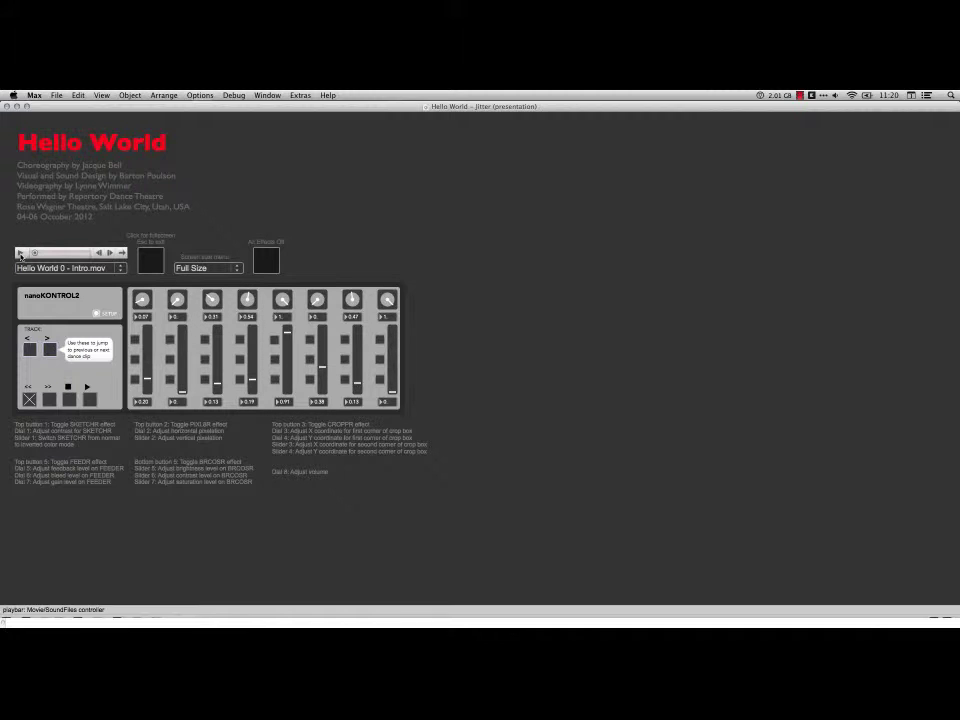
pyautogui.click(267, 95)
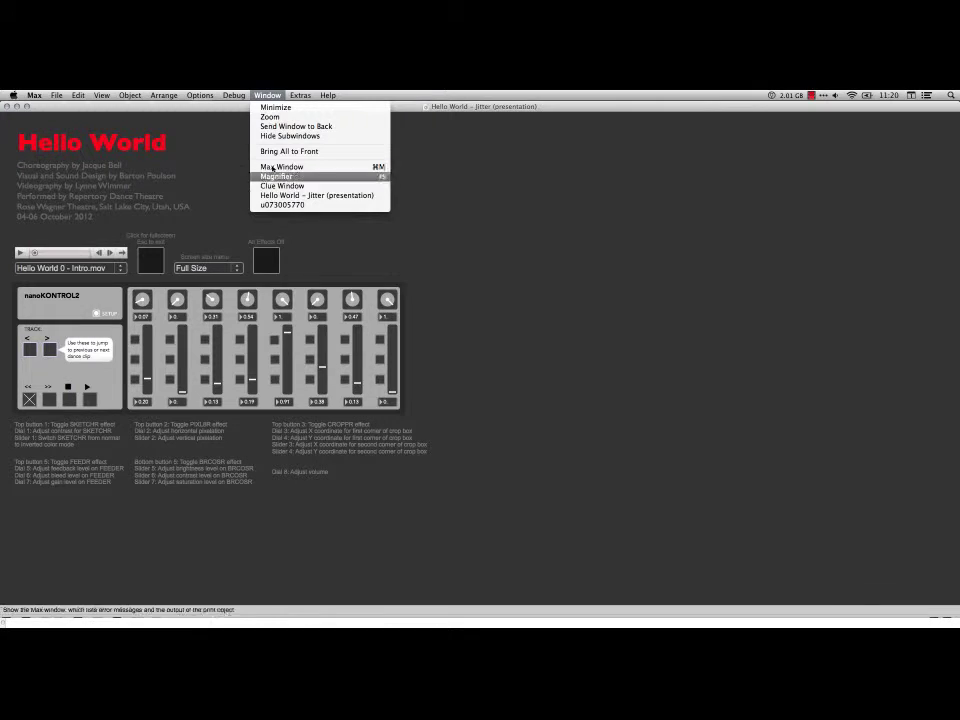
pyautogui.click(282, 204)
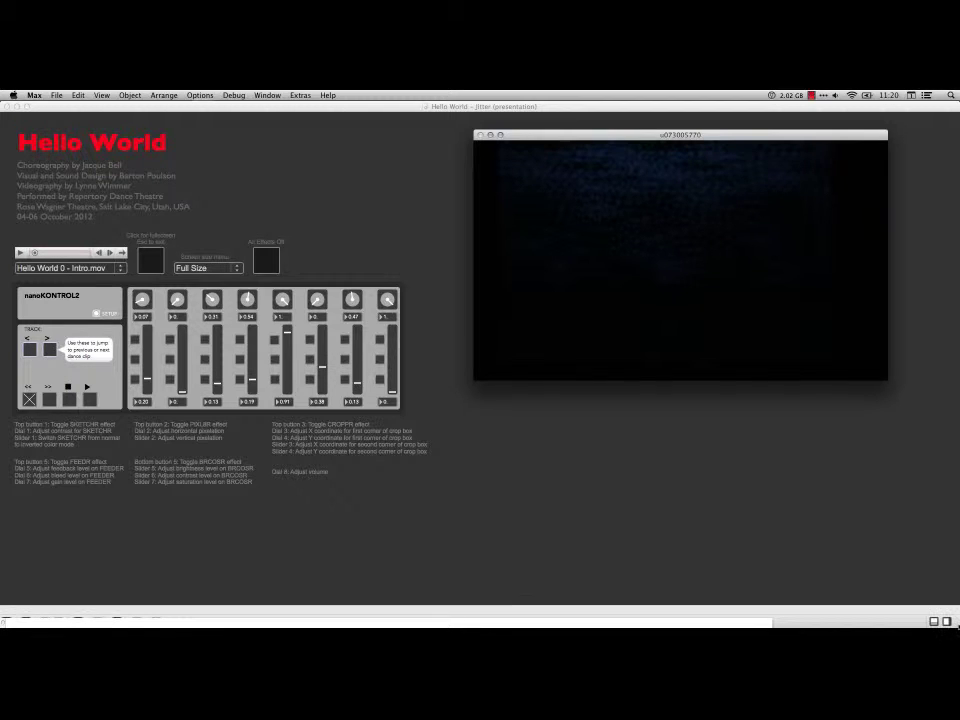
pyautogui.click(945, 590)
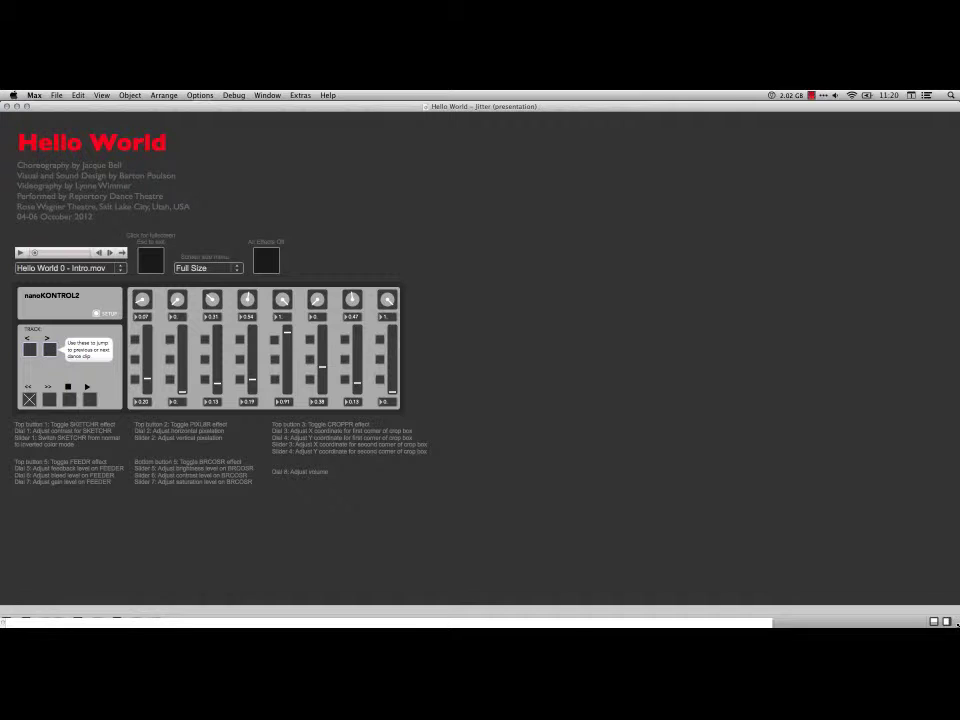
pyautogui.moveTo(956, 622); pyautogui.dragTo(456, 566)
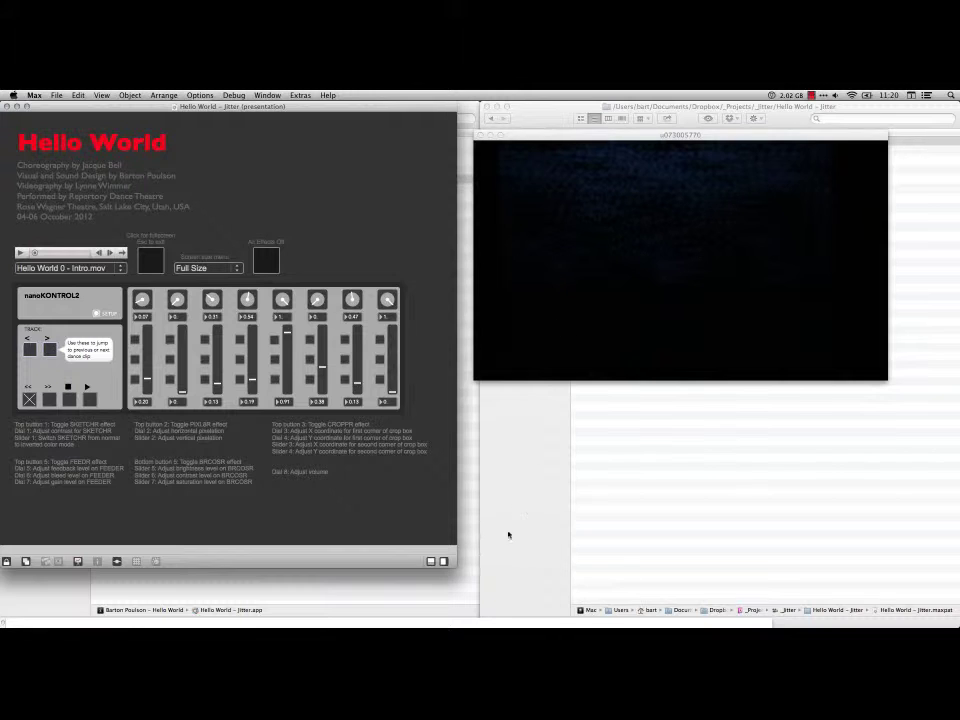
pyautogui.moveTo(453, 566); pyautogui.dragTo(476, 617)
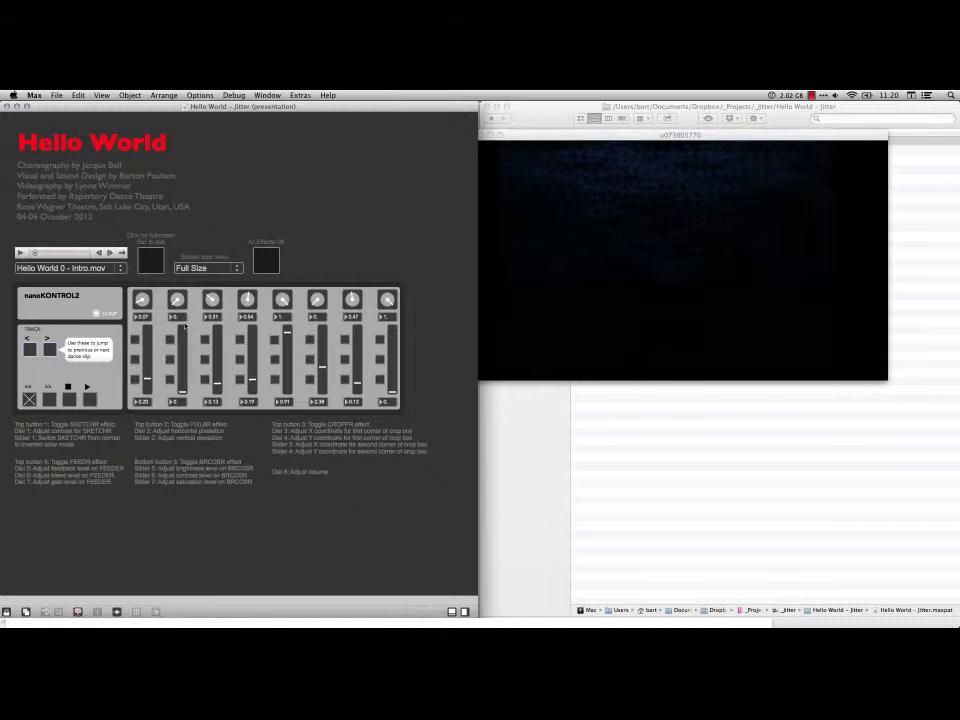
# Step: Show the nanoKONTROL2 photo in Preview, then zoom Max's presentation window to fill the screen
pyautogui.press('super+Tab')
pyautogui.press('super+Tab')
pyautogui.press('super+Tab')
pyautogui.press('super+shift+f')
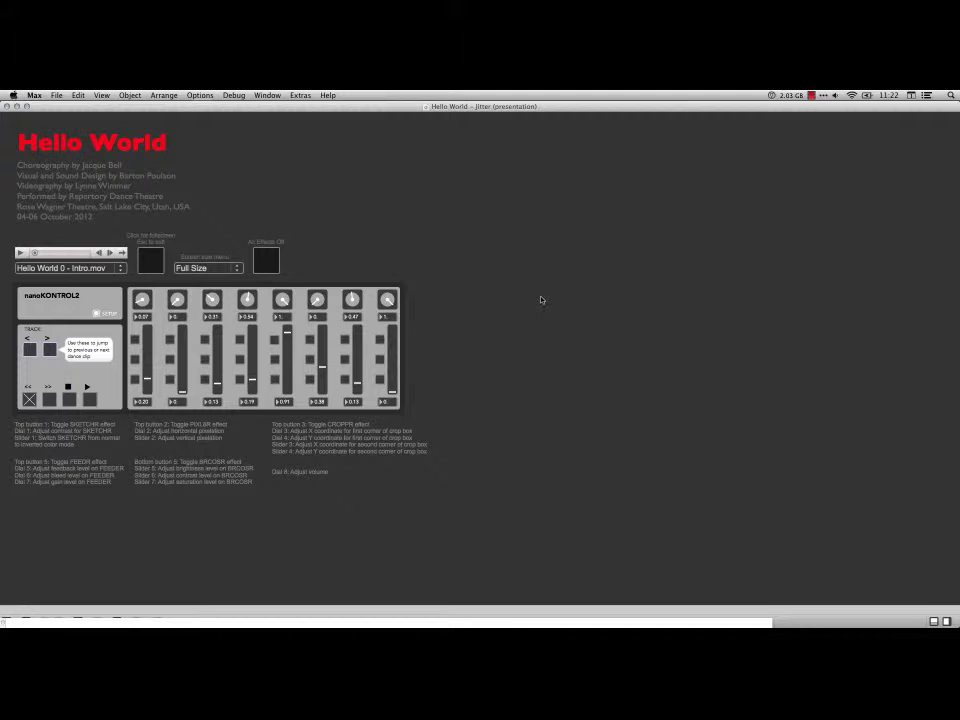
# Step: Leave presentation mode and scroll the patcher to inspect the nanoKONTROL2 knob, slider and button routing
pyautogui.press('super+alt+e')
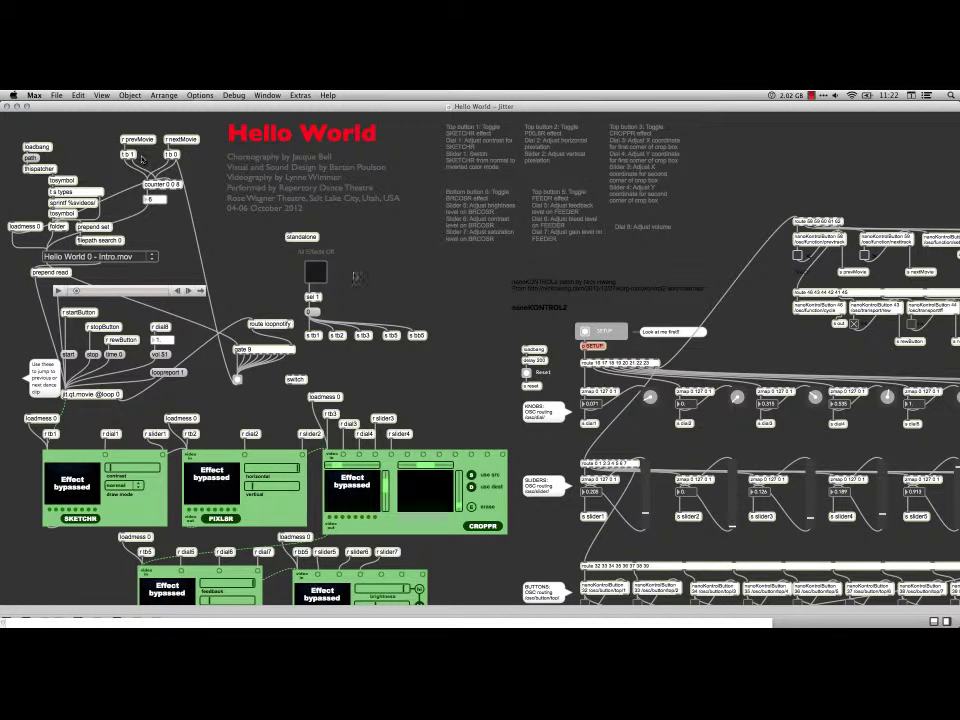
pyautogui.scroll(-4, 490, 256)
pyautogui.hscroll(6, 490, 256)
pyautogui.scroll(-2, 651, 337)
pyautogui.scroll(5, 651, 337)
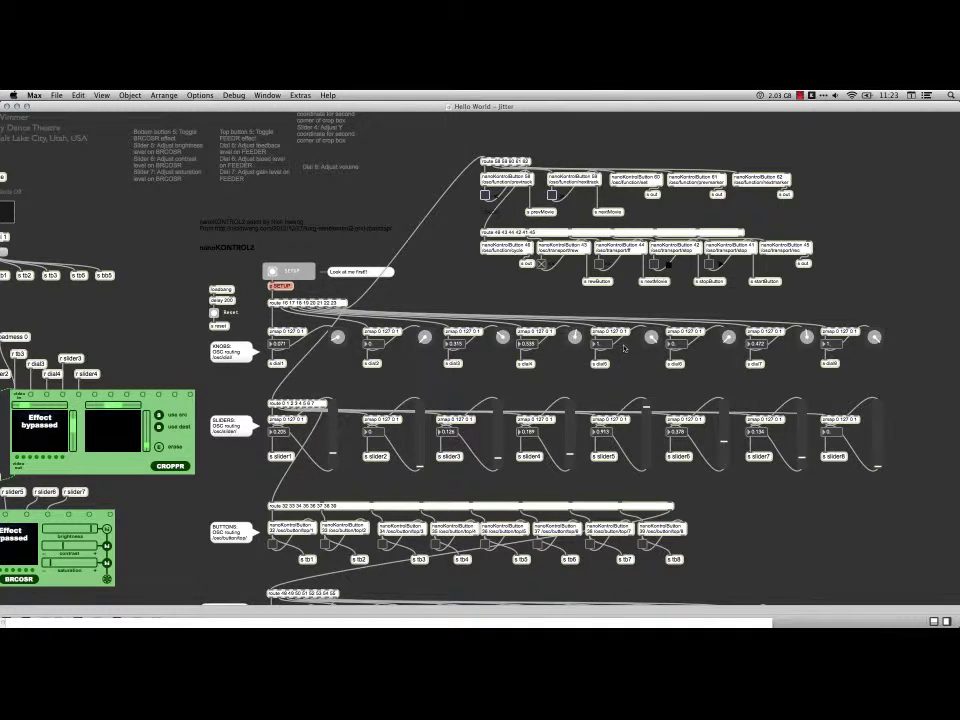
pyautogui.scroll(-5, 624, 348)
pyautogui.scroll(7, 624, 348)
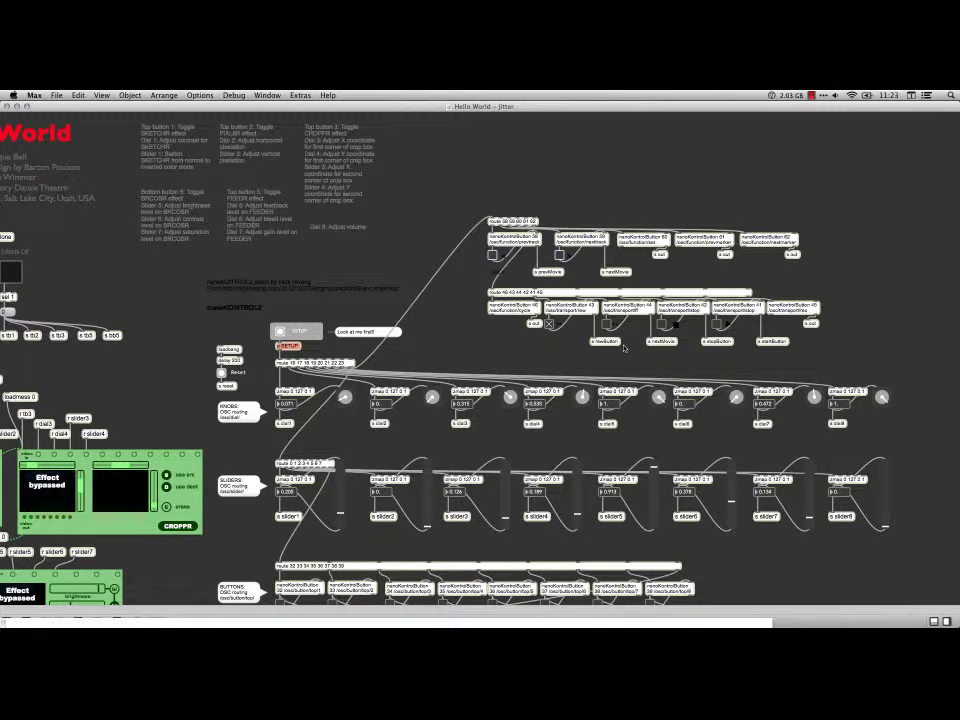
# Step: In presentation view, set nanoKONTROL2 SETUP to SLIDER/KNOB input and CTRL output, then close it
pyautogui.press('super+alt+e')
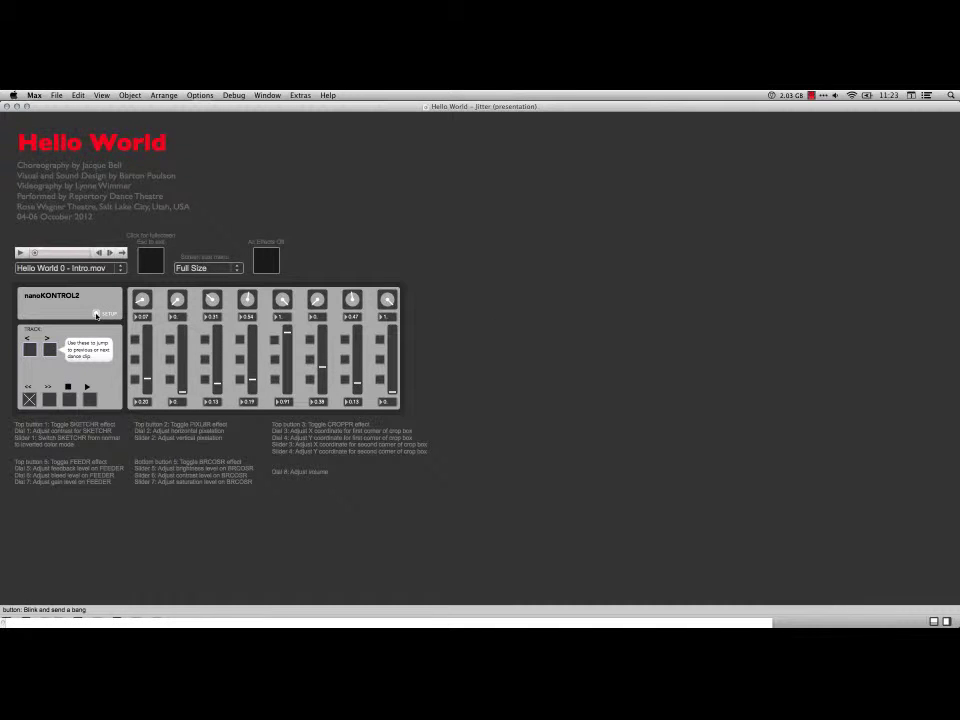
pyautogui.click(97, 315)
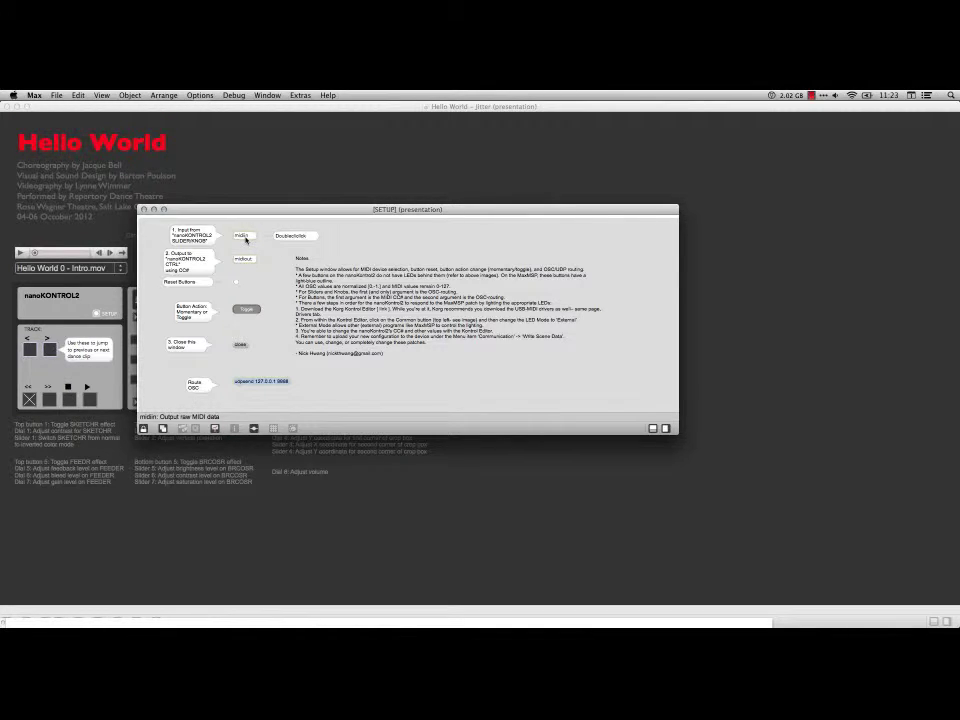
pyautogui.doubleClick(245, 238)
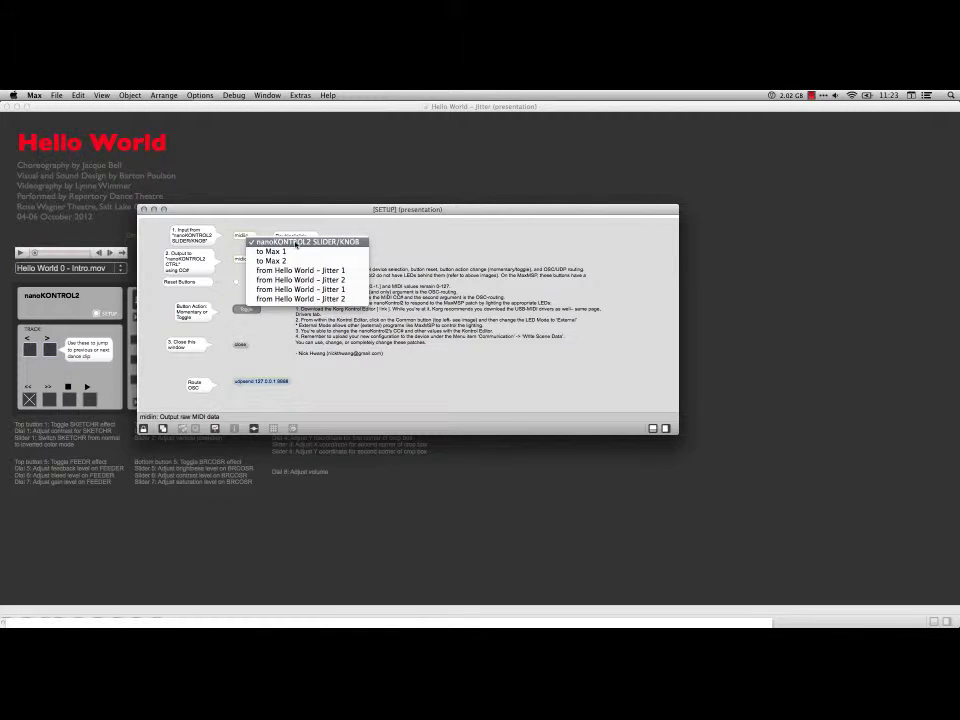
pyautogui.click(299, 243)
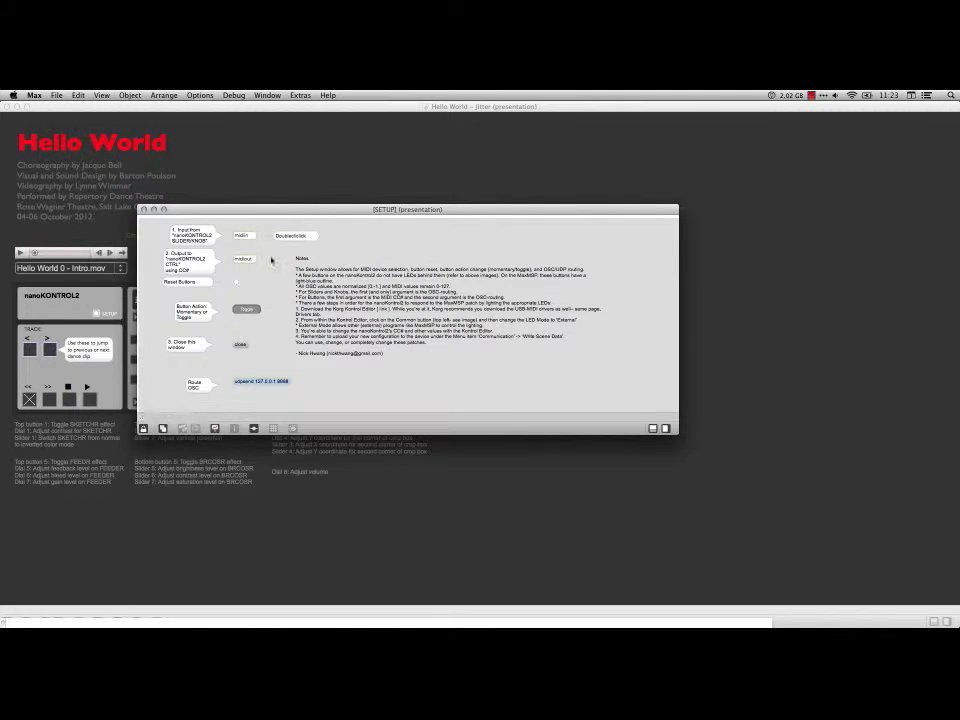
pyautogui.doubleClick(244, 262)
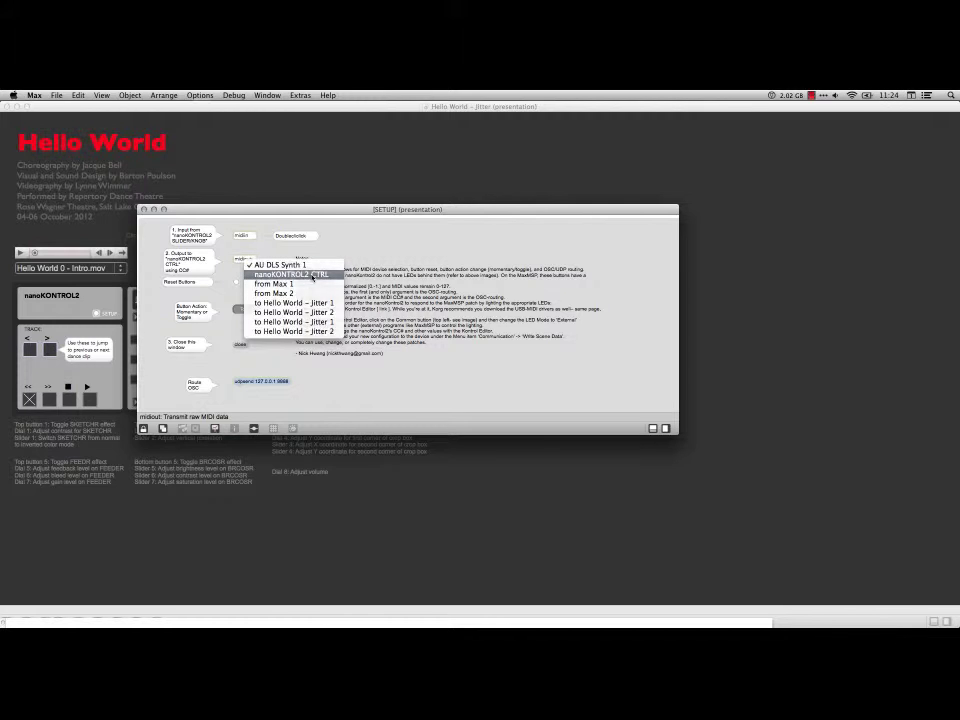
pyautogui.click(313, 276)
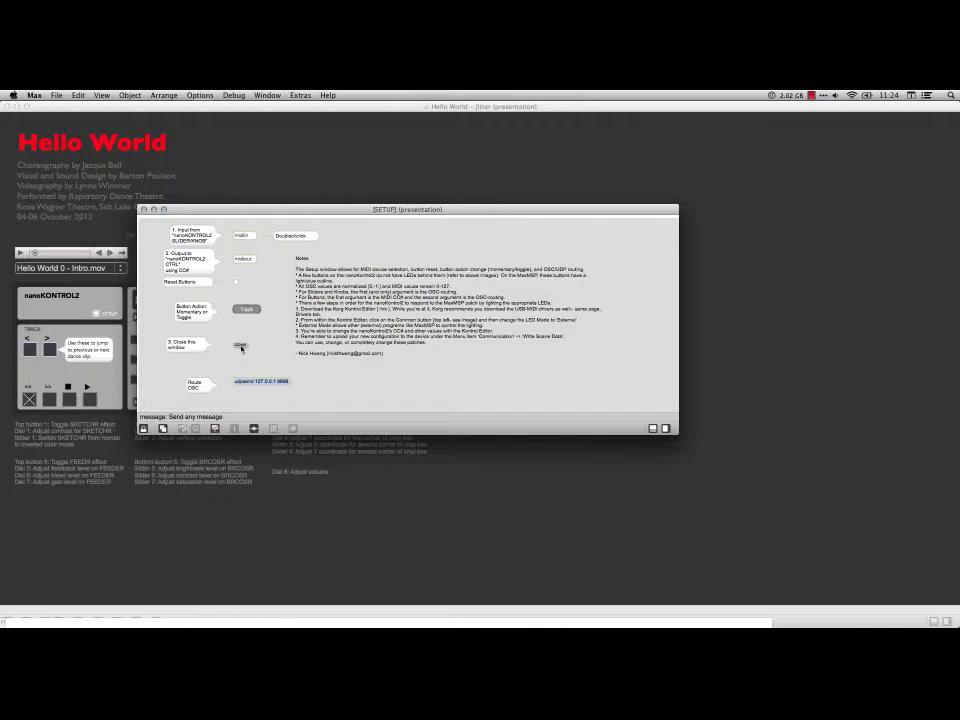
pyautogui.click(240, 345)
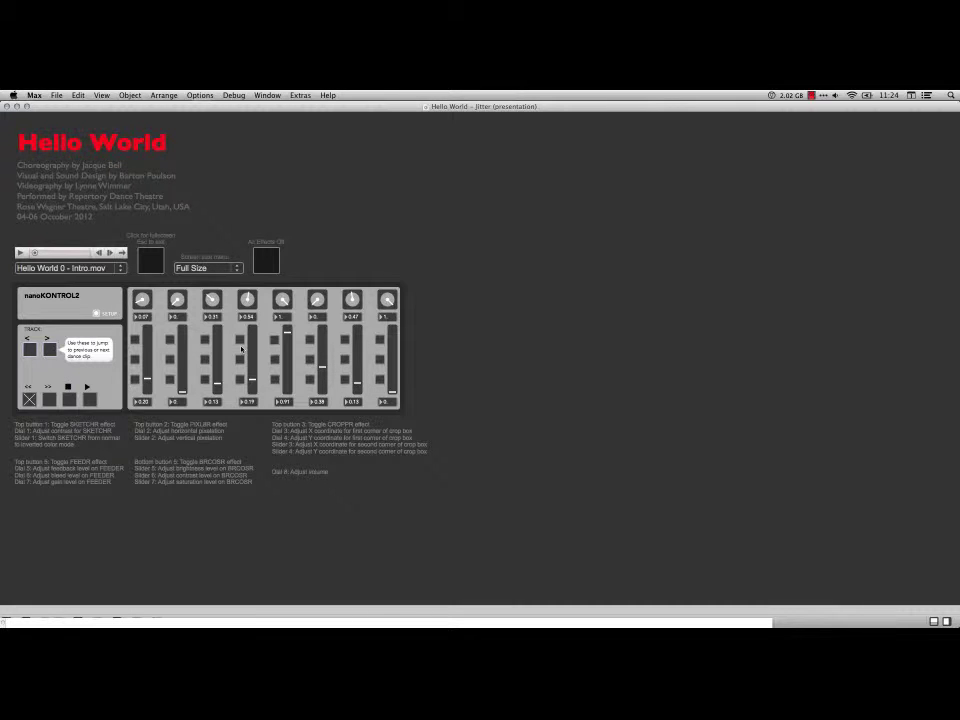
# Step: Switch out of presentation view and scroll to the nanoKONTROL2 knob, slider and button route objects
pyautogui.press('super+alt+e')
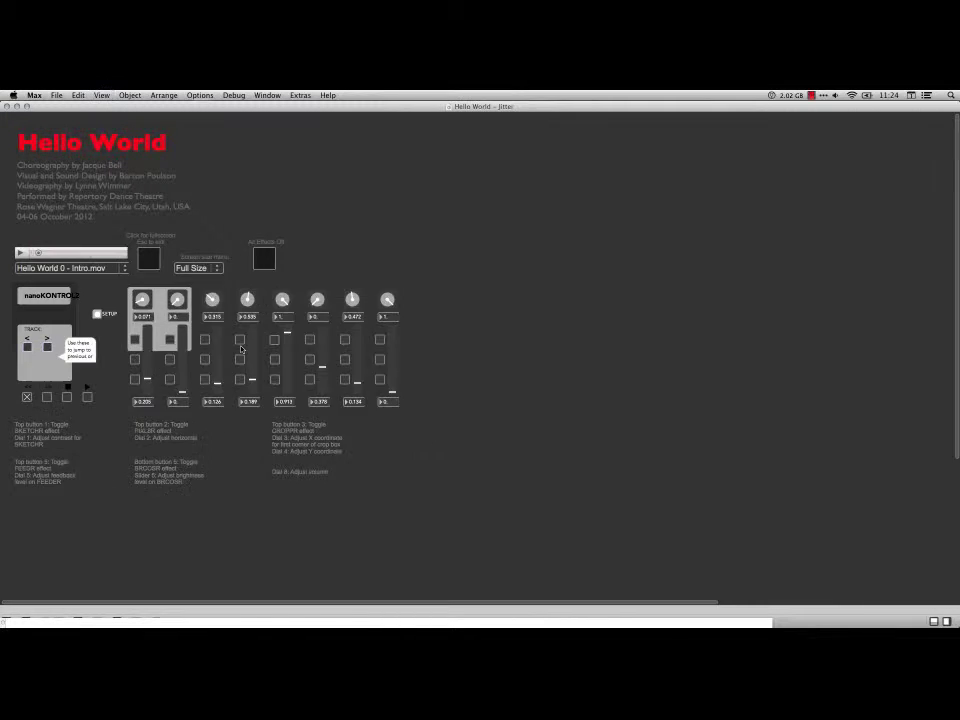
pyautogui.hscroll(10, 497, 345)
pyautogui.scroll(-6, 497, 345)
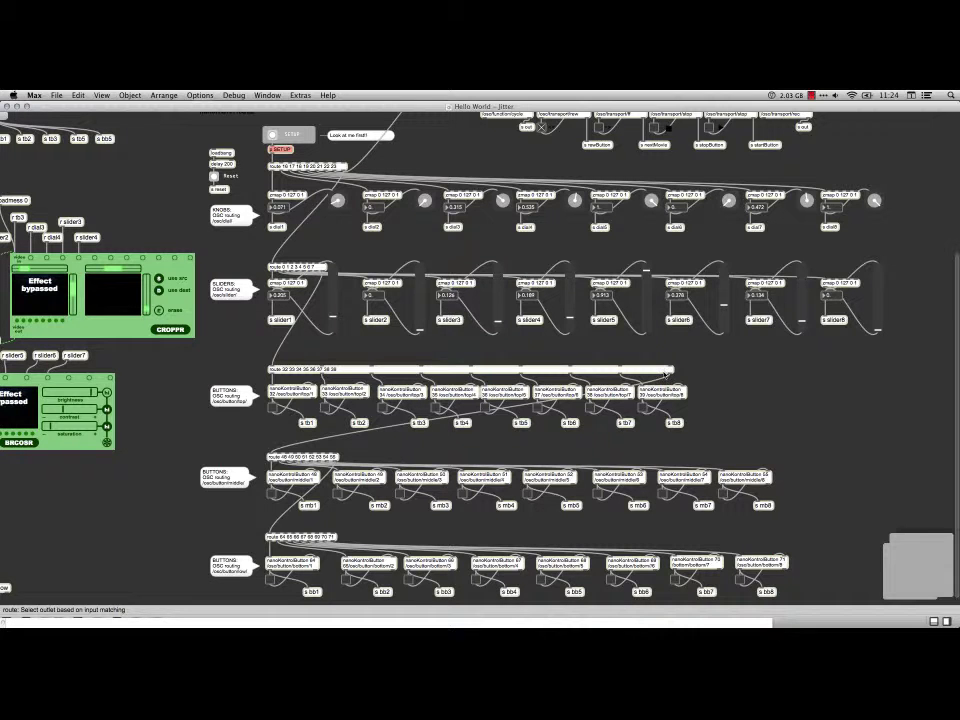
pyautogui.hscroll(-3, 665, 373)
pyautogui.hscroll(3, 664, 374)
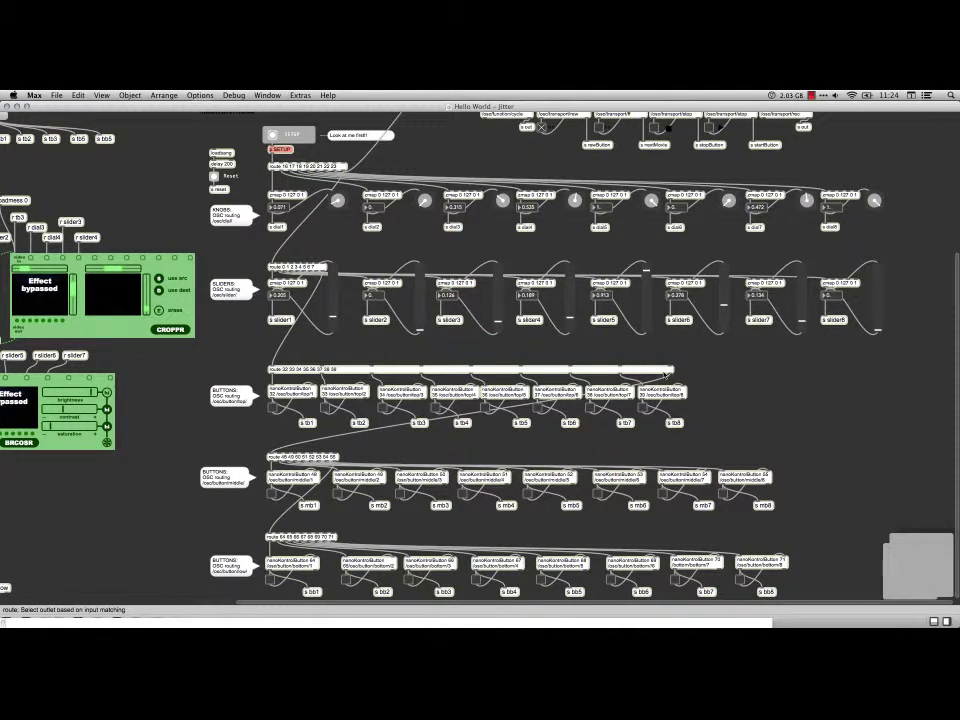
pyautogui.hscroll(-10, 664, 374)
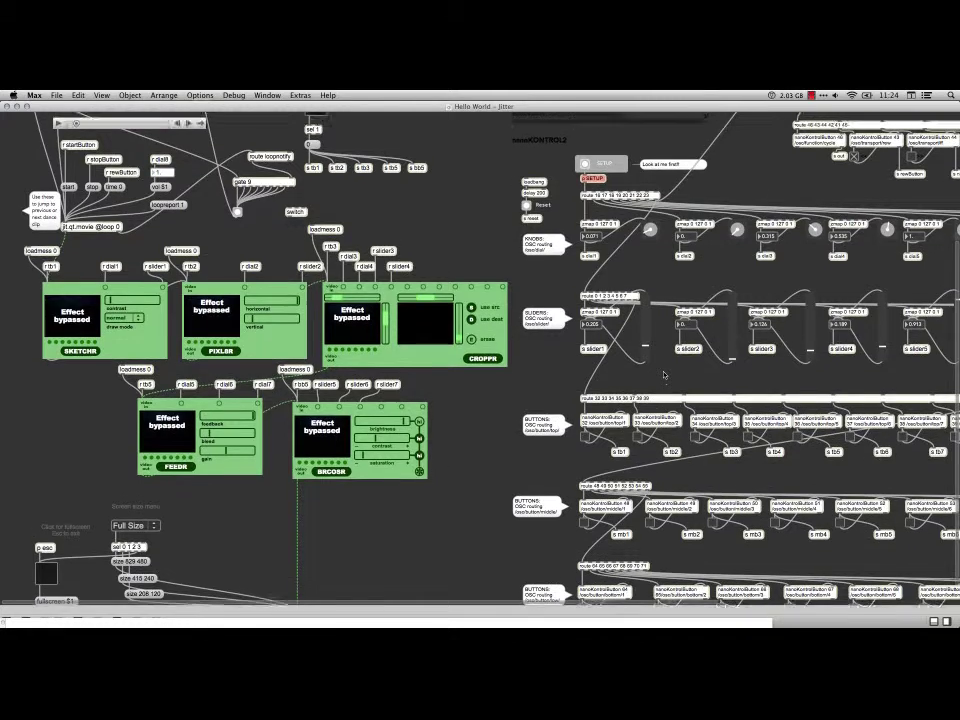
pyautogui.scroll(5, 664, 374)
pyautogui.scroll(3, 663, 374)
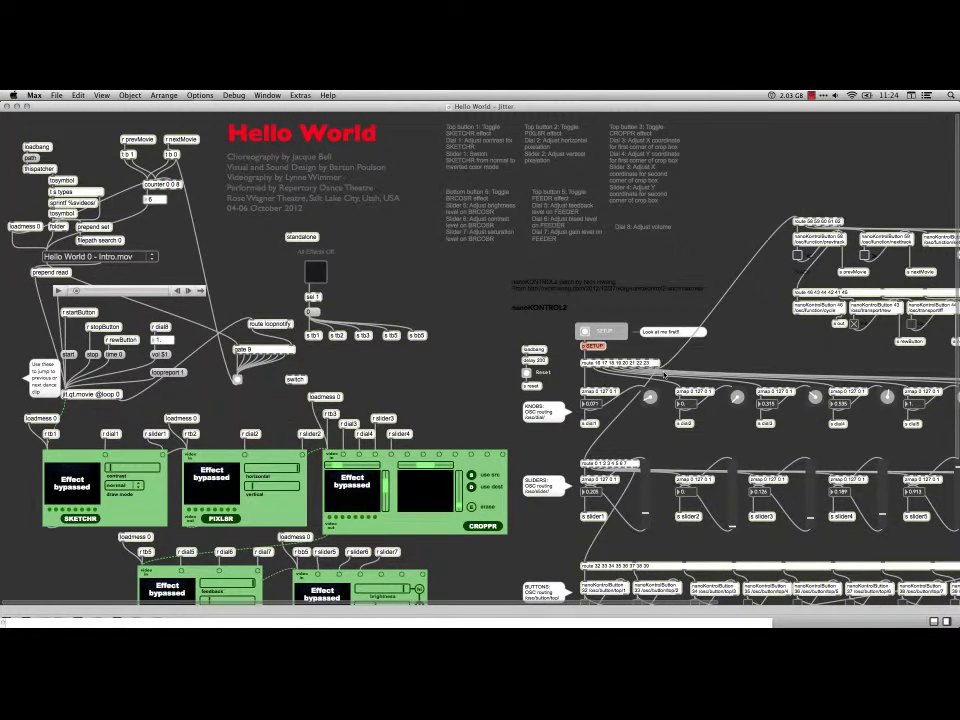
pyautogui.click(150, 257)
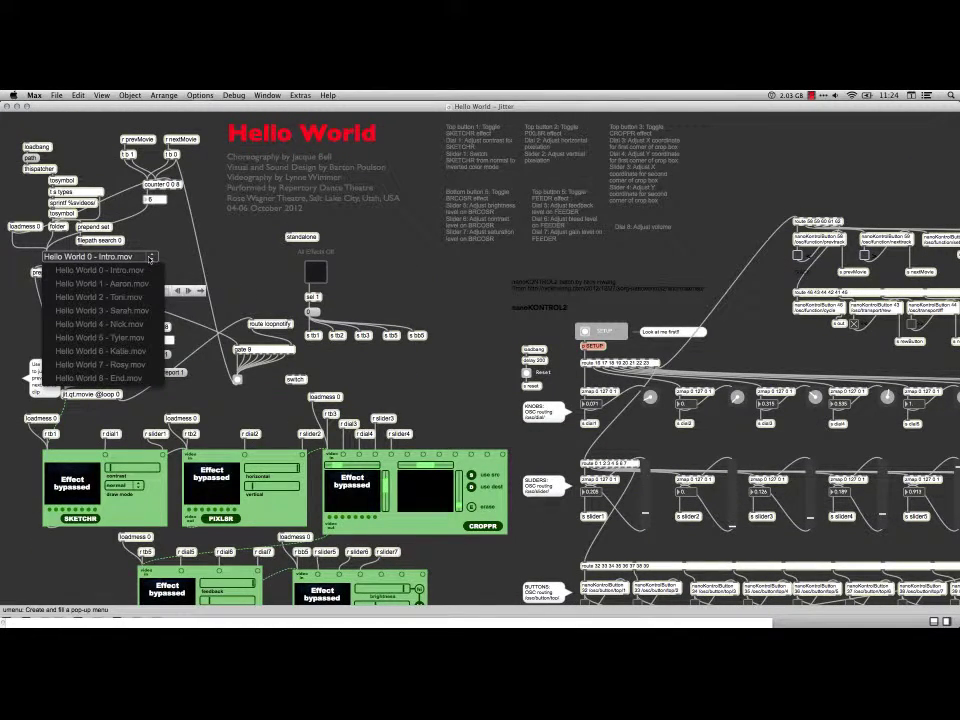
pyautogui.click(151, 270)
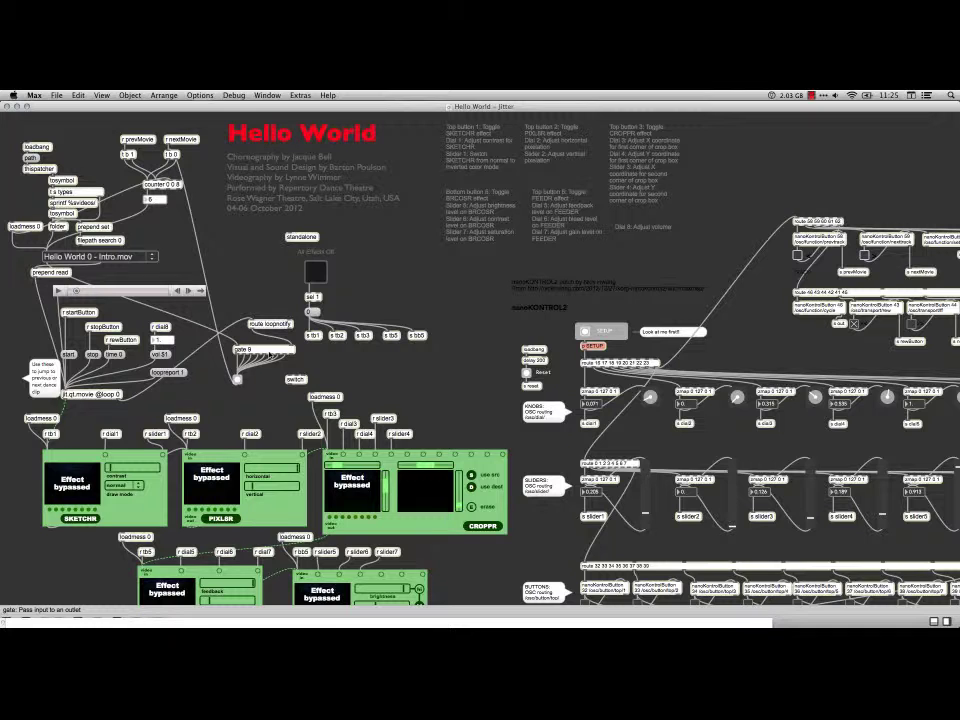
pyautogui.click(139, 258)
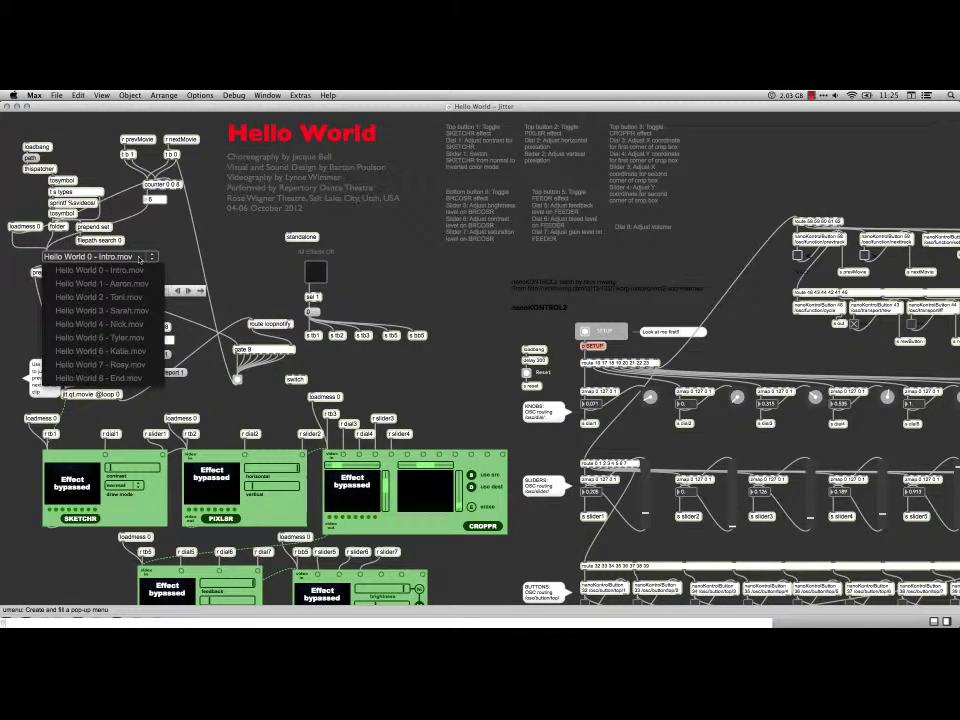
pyautogui.click(136, 272)
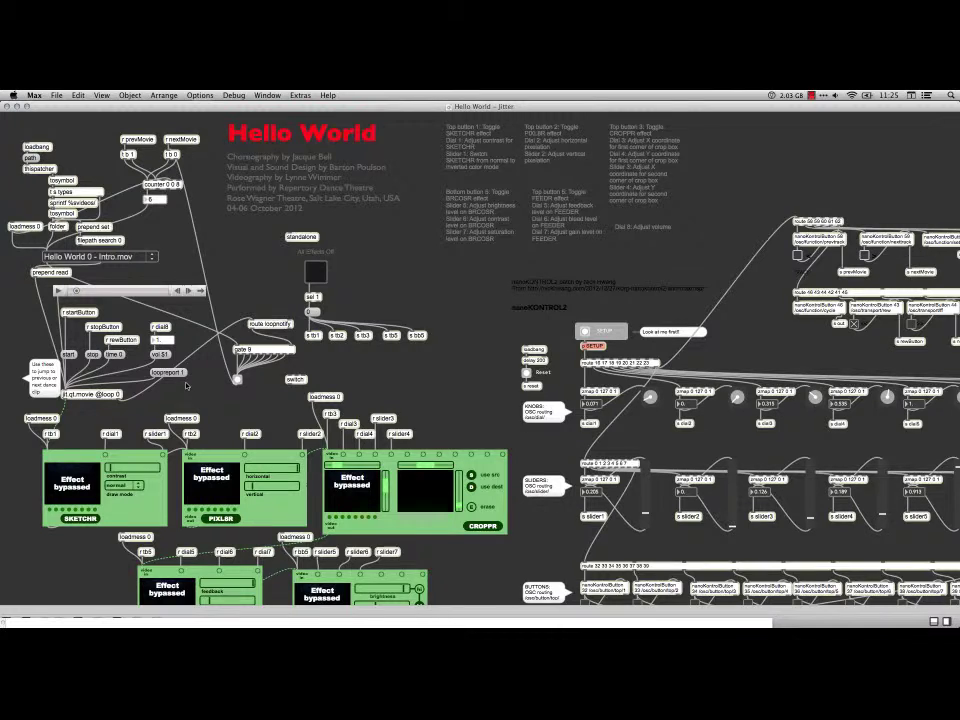
pyautogui.scroll(-5, 185, 386)
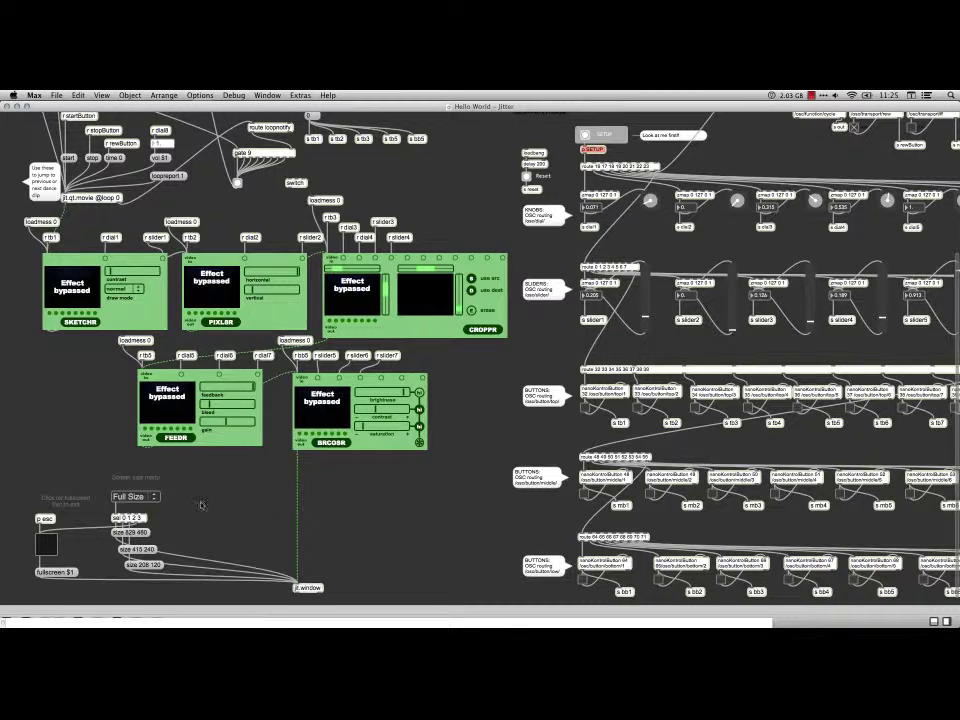
pyautogui.click(157, 498)
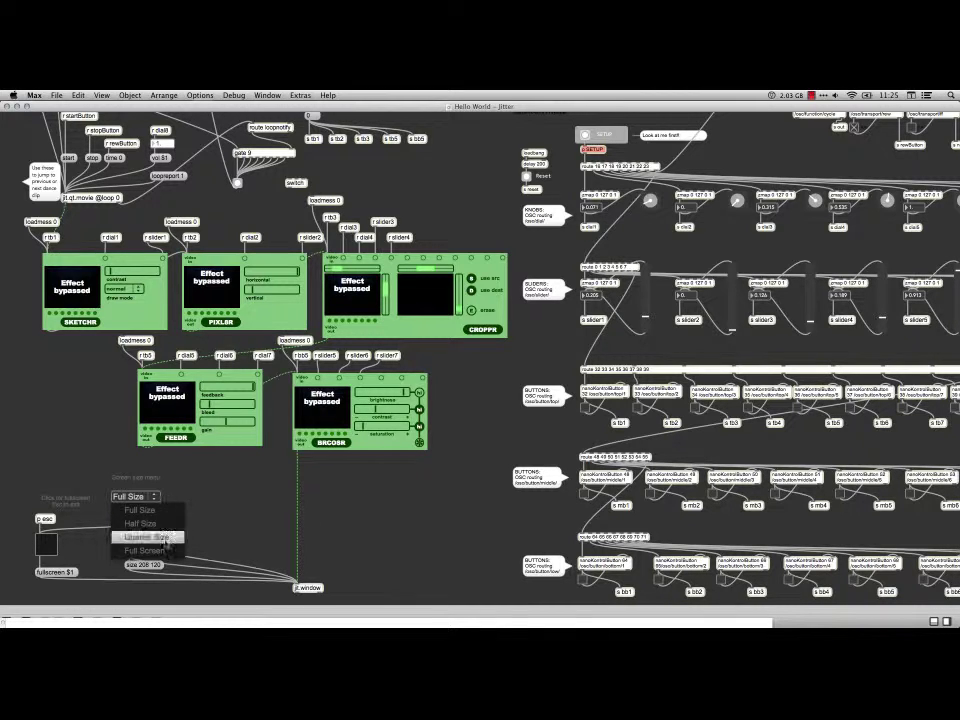
pyautogui.click(204, 491)
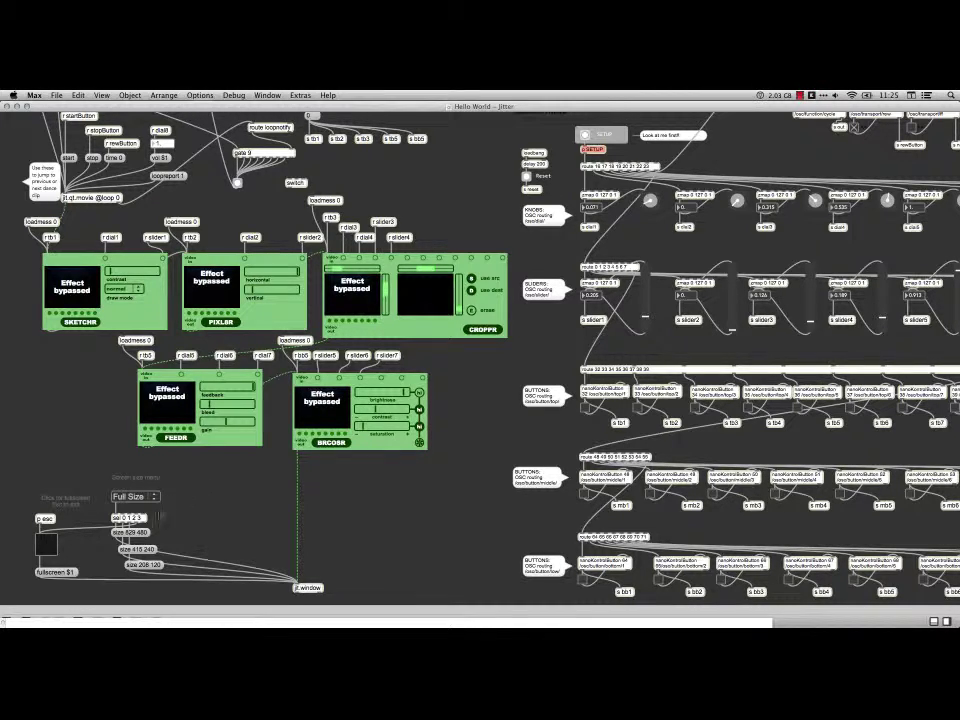
pyautogui.click(138, 533)
pyautogui.scroll(5, 369, 524)
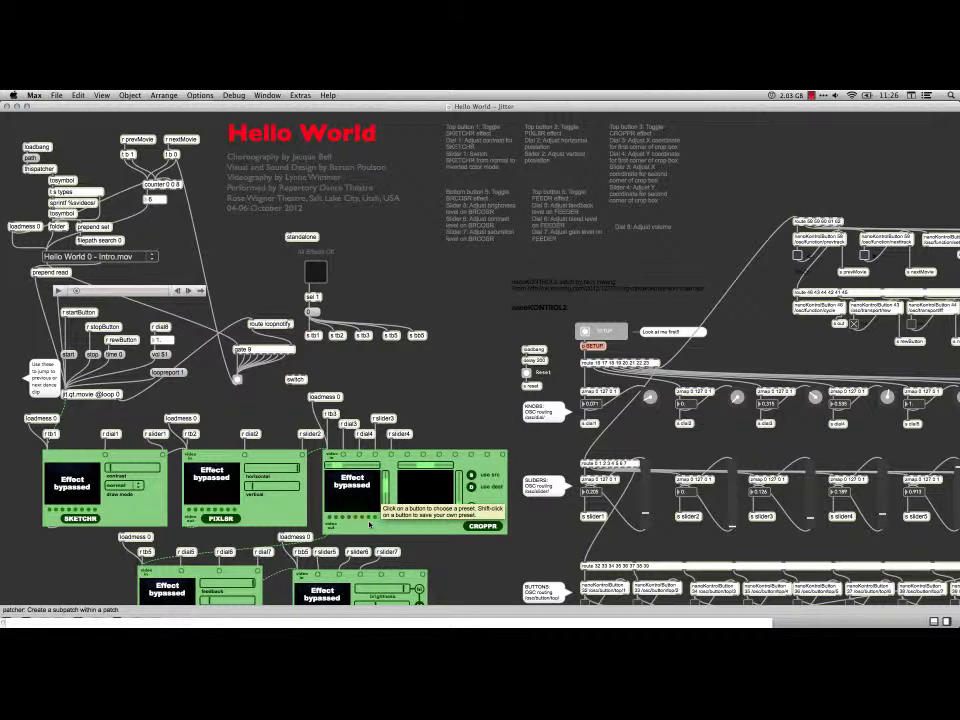
pyautogui.press('super+alt+e')
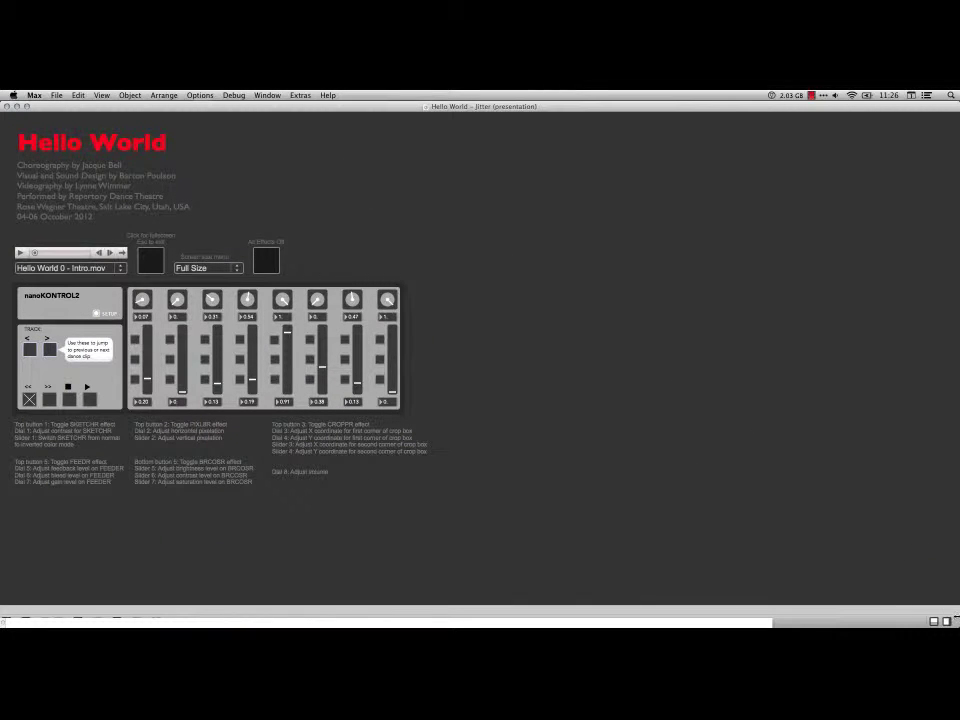
pyautogui.moveTo(955, 625); pyautogui.dragTo(464, 627)
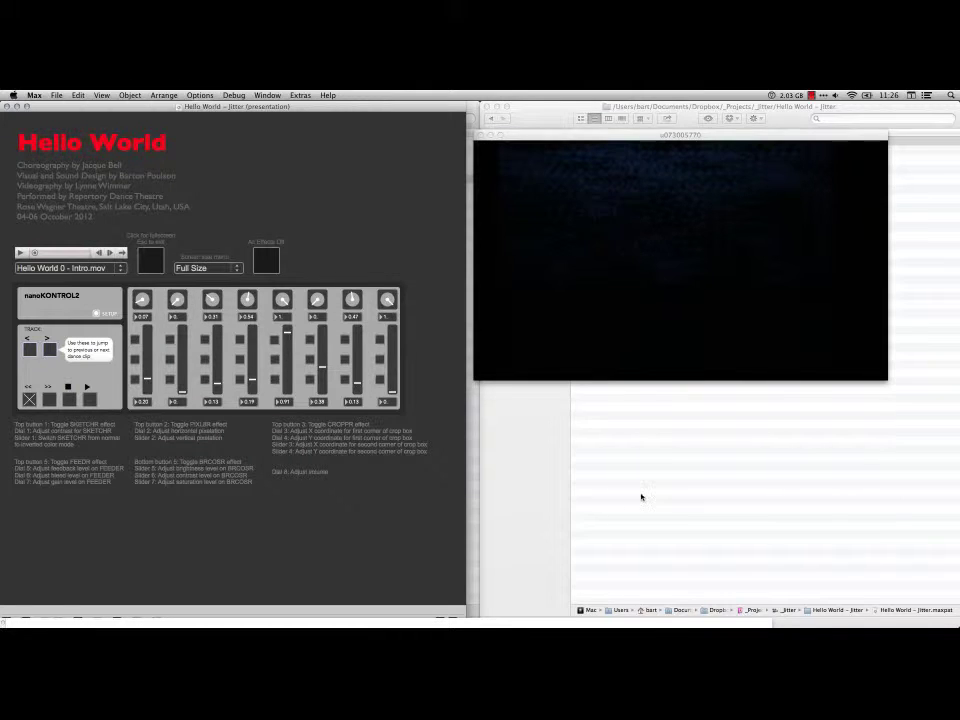
pyautogui.click(641, 497)
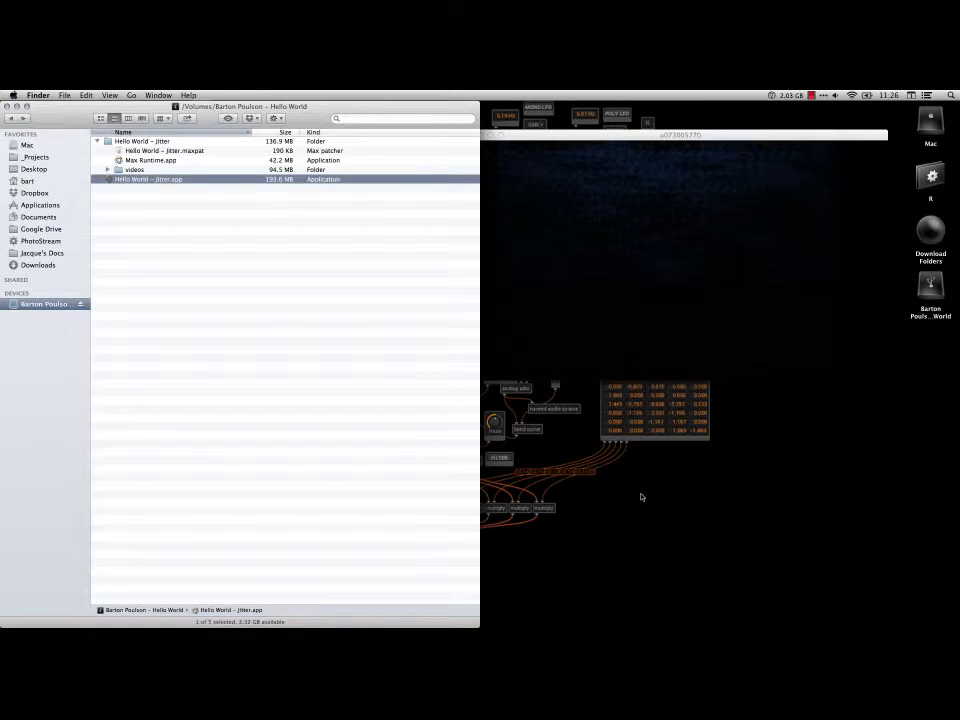
pyautogui.click(677, 302)
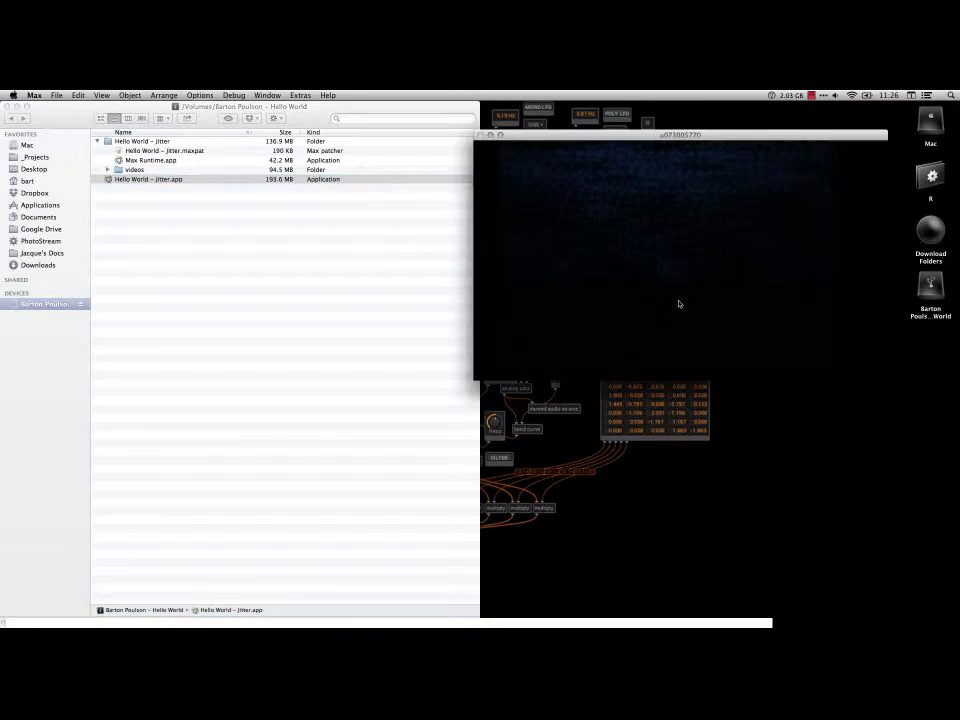
pyautogui.click(450, 310)
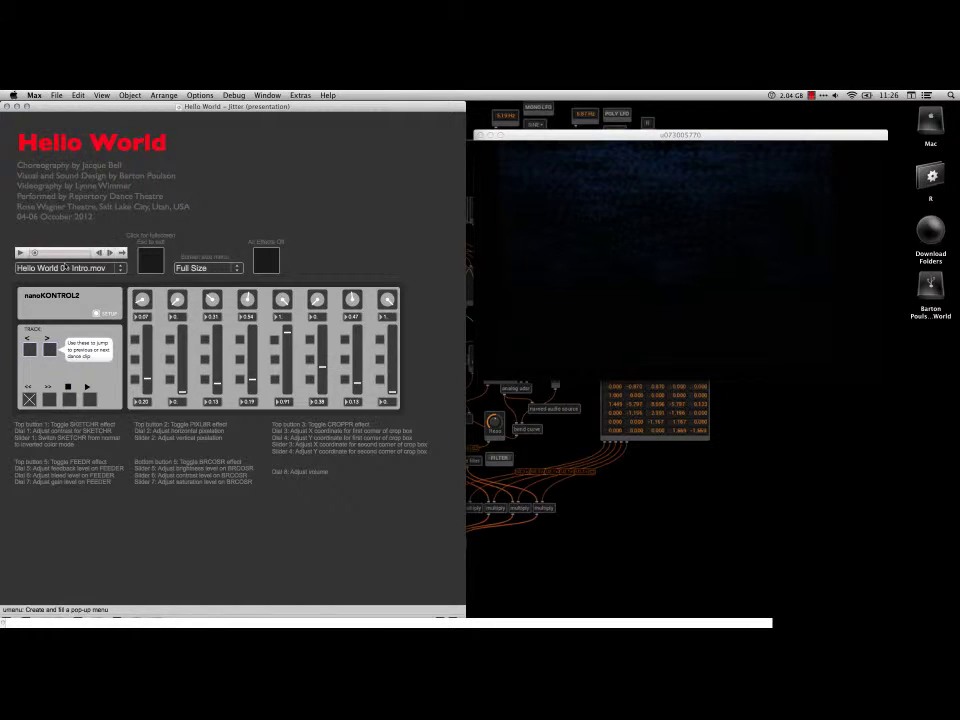
# Step: Choose Hello World 0 - Intro.mov from the movie menu so playback advances to Hello World 1 - Aaron.mov
pyautogui.click(98, 268)
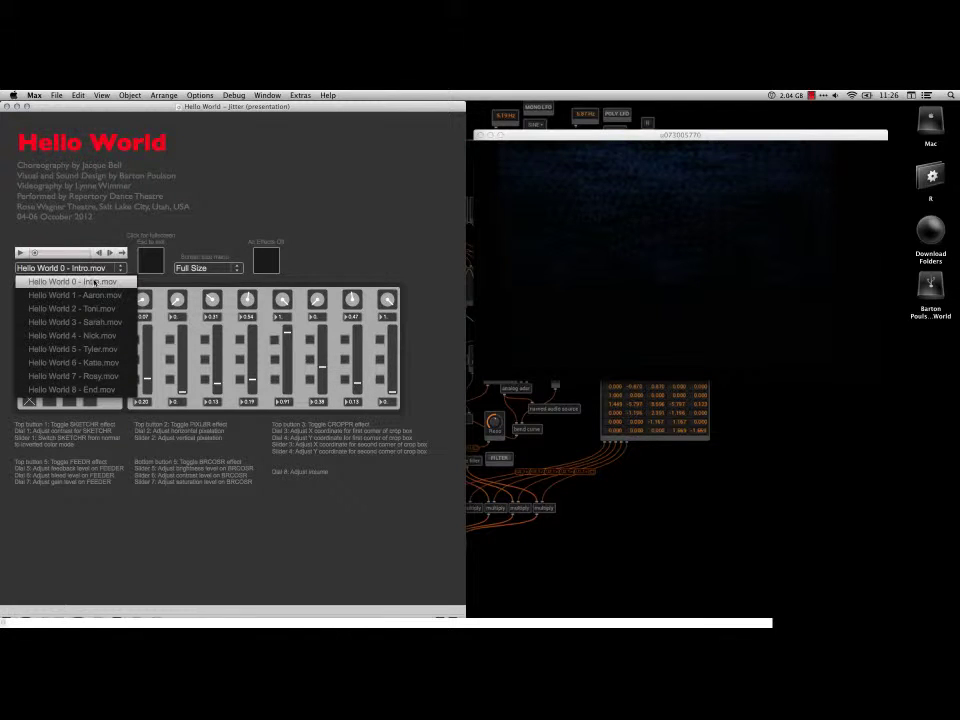
pyautogui.click(95, 283)
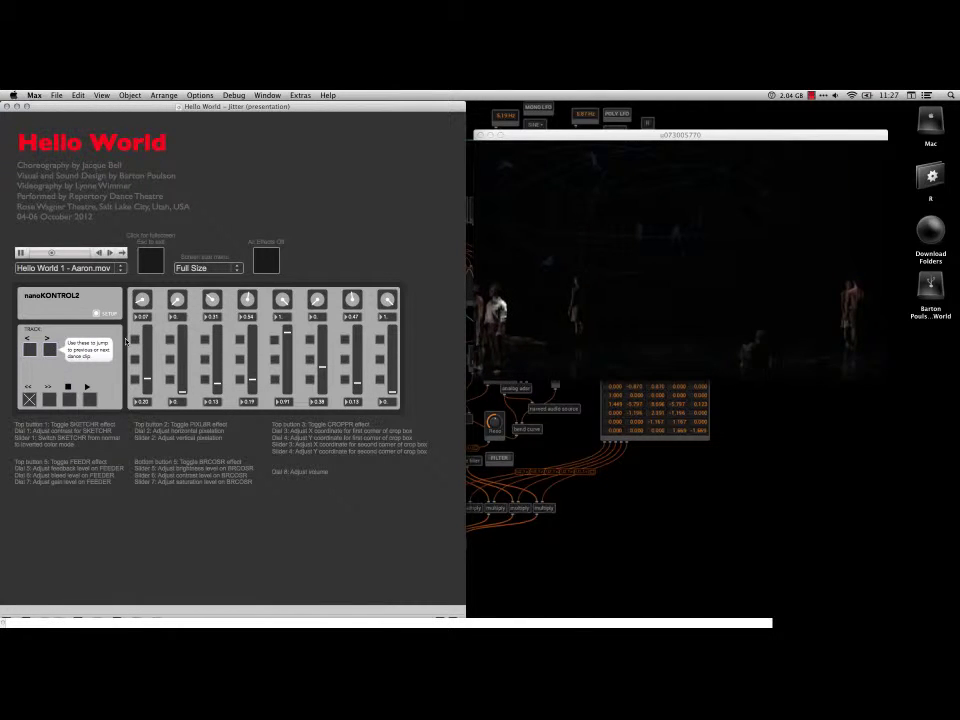
# Step: Toggle the SKETCHR line-drawing effect, then the PIXL8R pixelation effect, on the Aaron dance clip
pyautogui.click(134, 340)
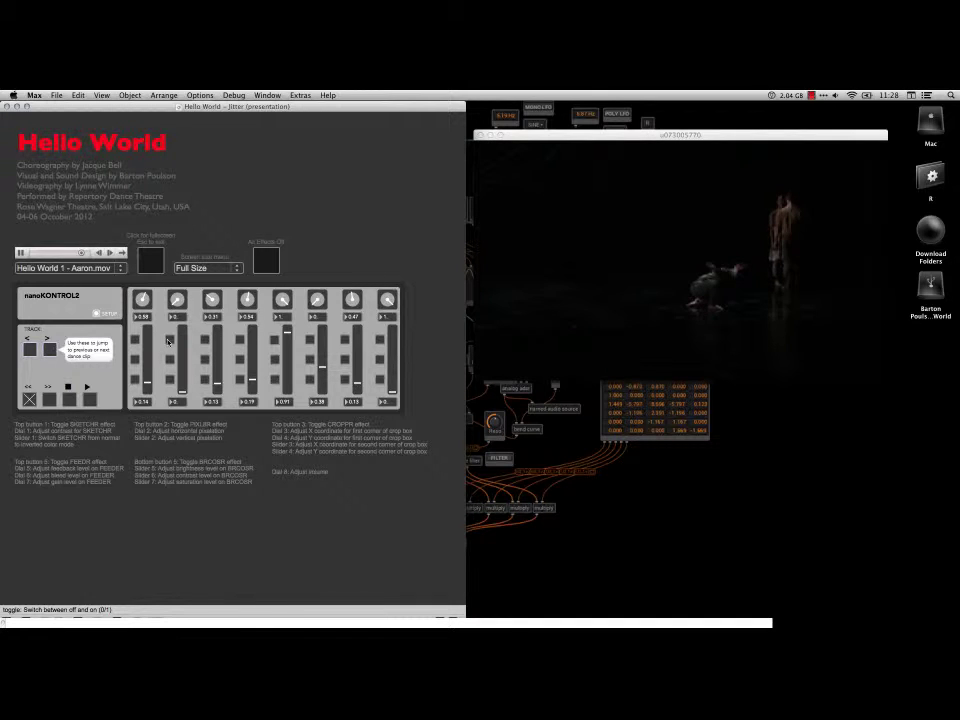
pyautogui.click(168, 341)
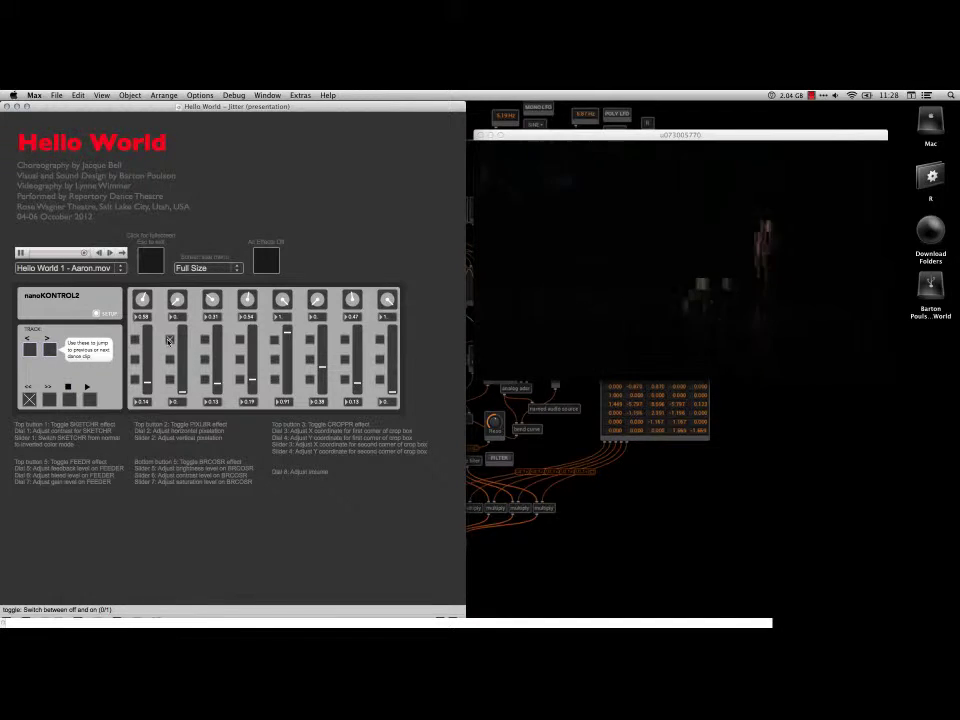